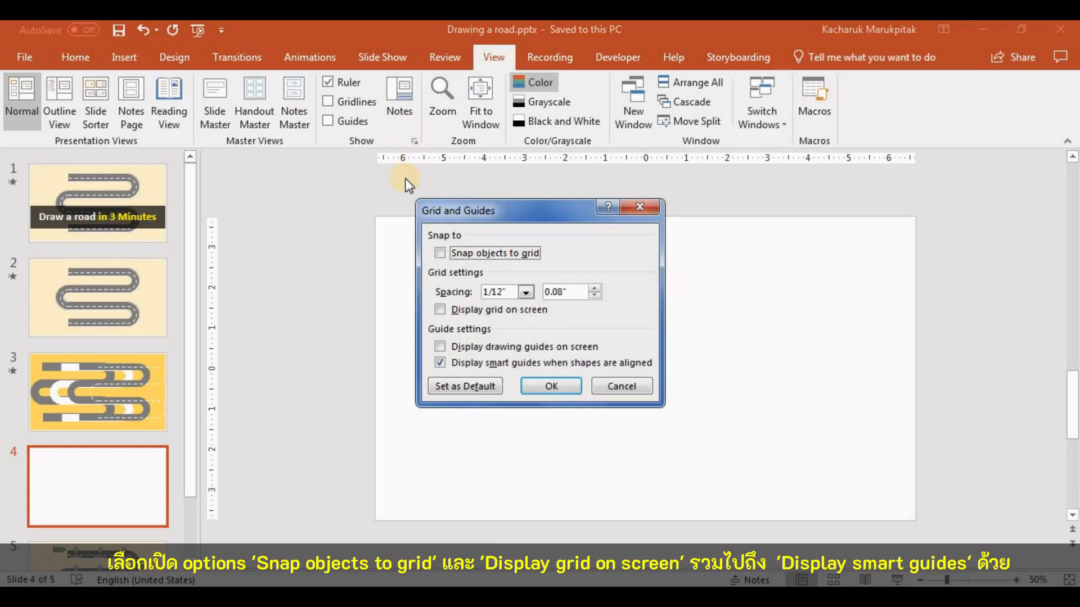
Turn on snapping objects to the grid and displaying the grid on screen, and apply the grid settings
left_click(478, 251)
left_click(477, 313)
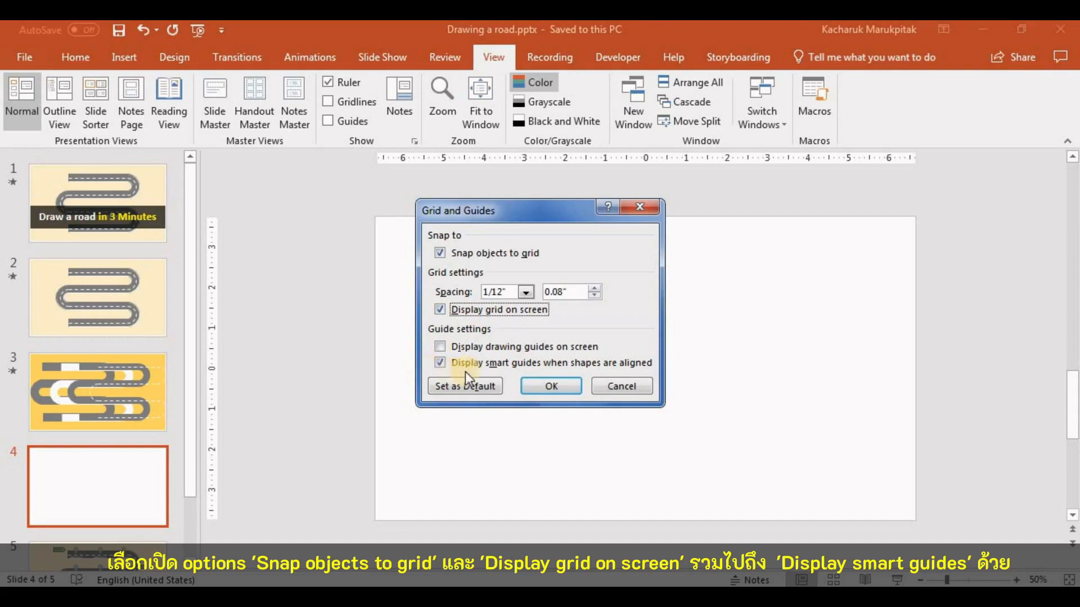
left_click(548, 384)
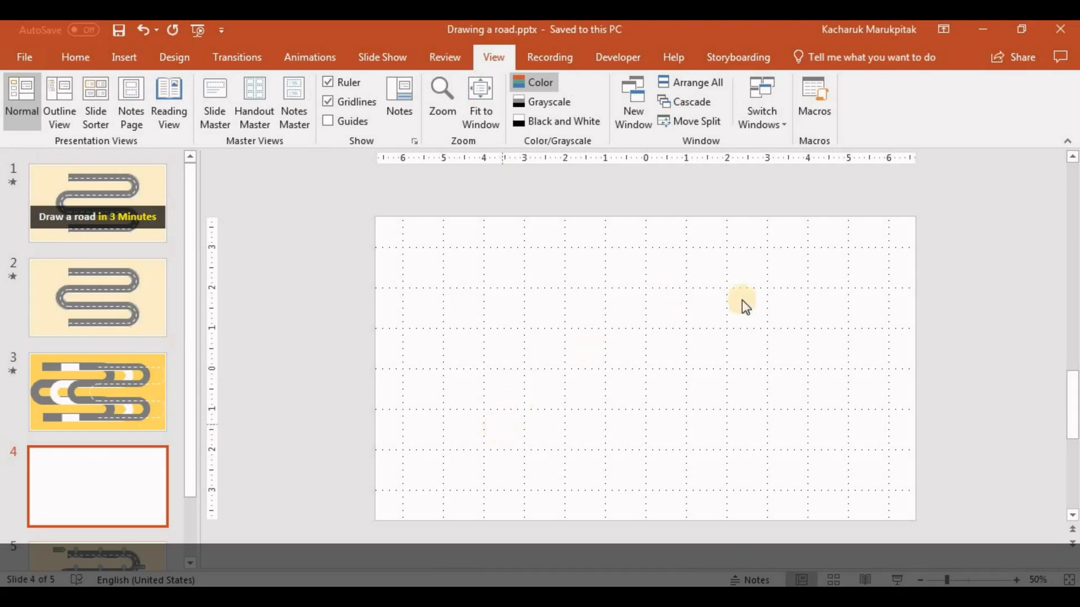
Draw a straight horizontal line 5" long near the top of the blank slide, along the upper gridline
left_click(127, 63)
left_click(242, 103)
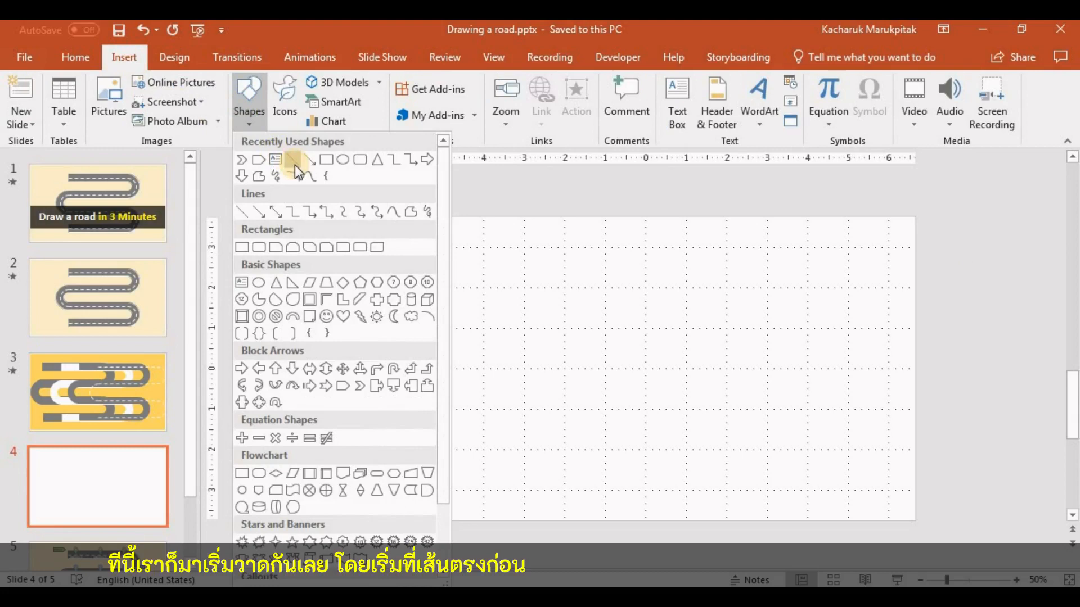
left_click(294, 163)
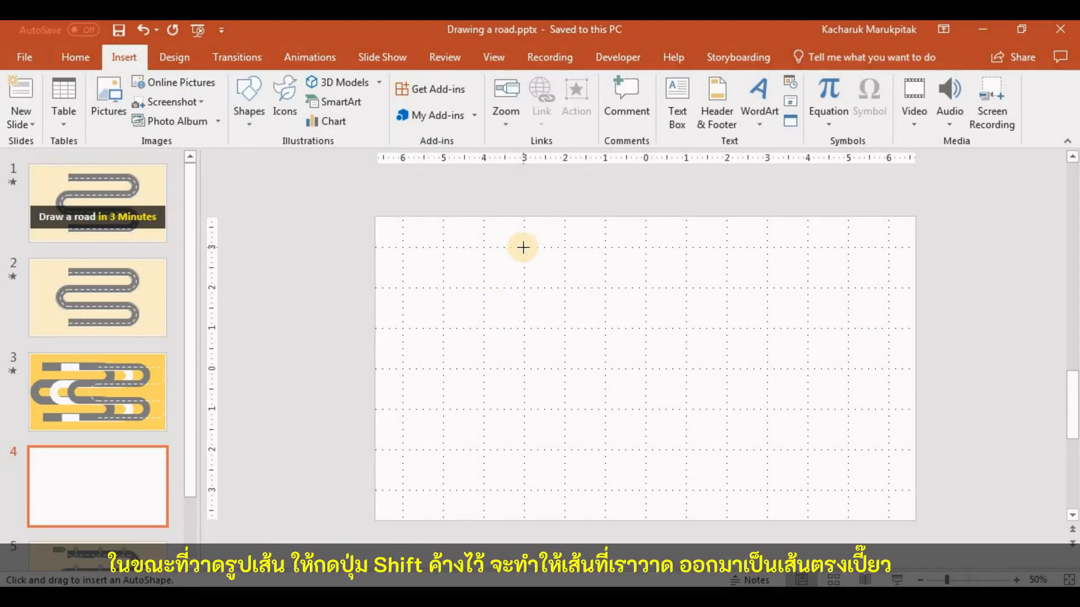
left_click_drag(523, 246, 727, 247)
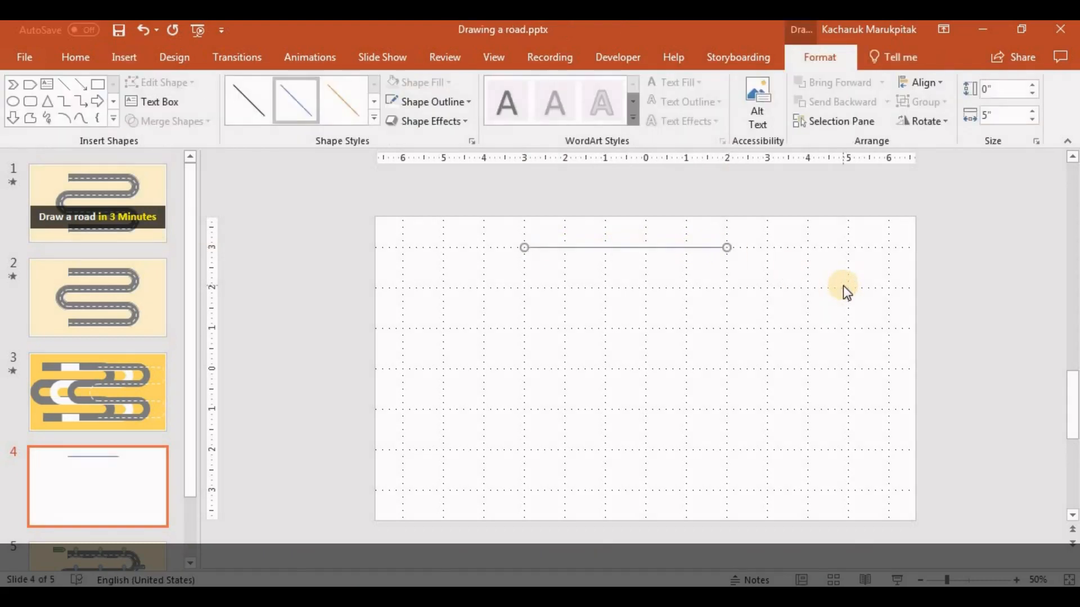
Draw a 2" by 2" arc, attach it to the line's right end and extend it downward into a semicircle
left_click(64, 118)
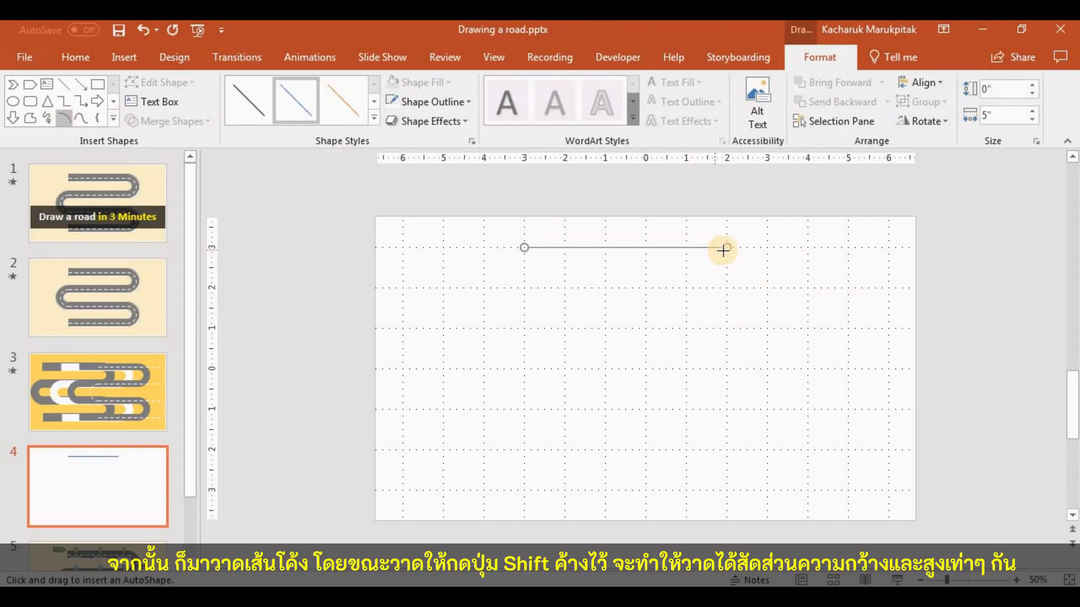
left_click_drag(726, 248, 903, 325)
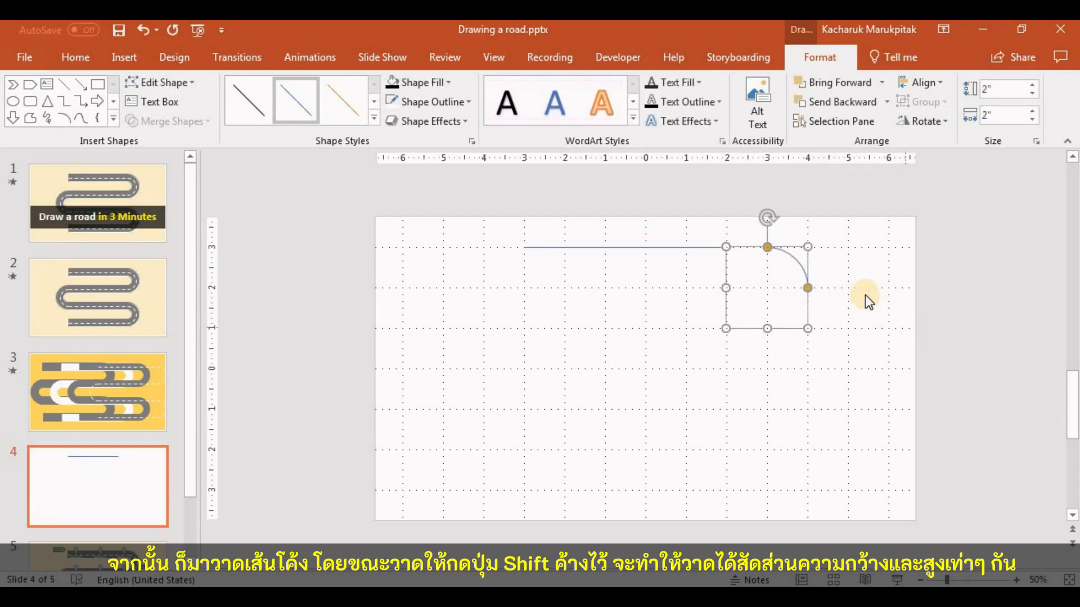
left_click_drag(799, 256, 765, 257)
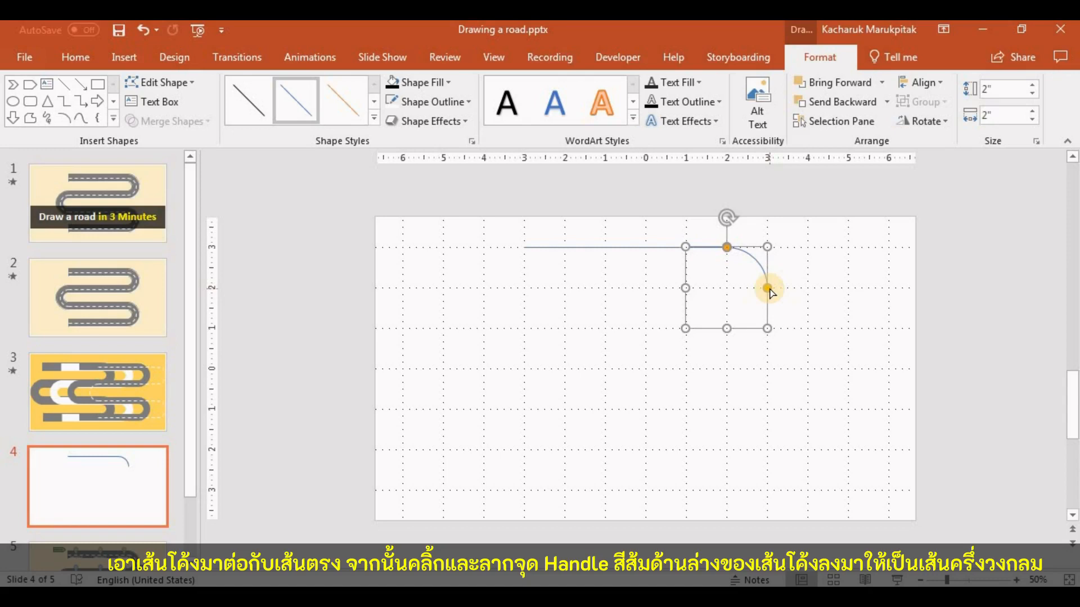
left_click_drag(768, 288, 742, 327)
left_click(879, 301)
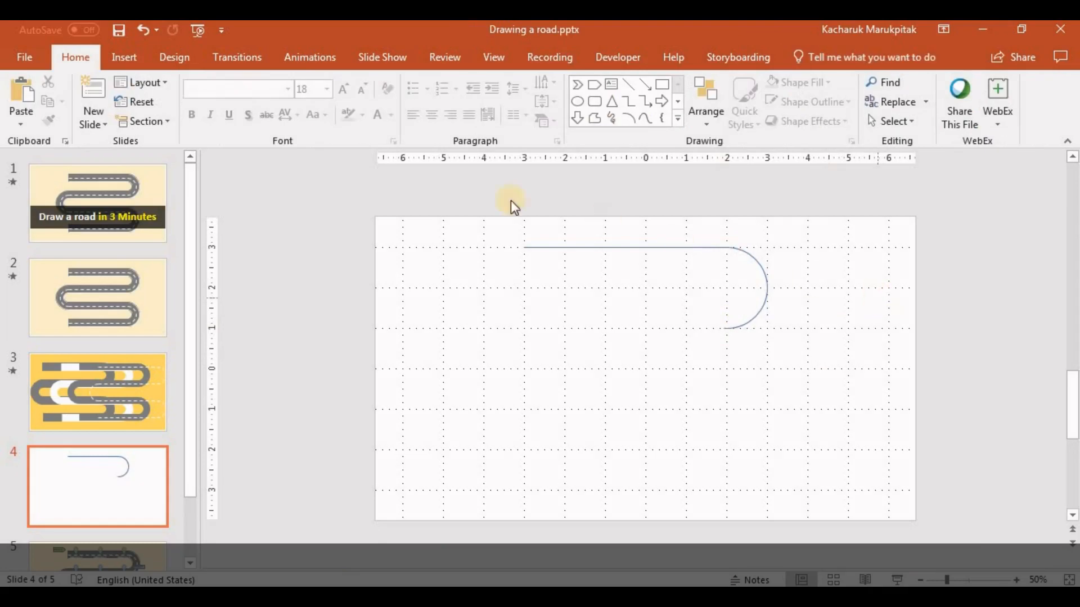
Select both the straight line and the arc and recolour their outline with the darkest shade of white (grey)
left_click_drag(439, 197, 878, 390)
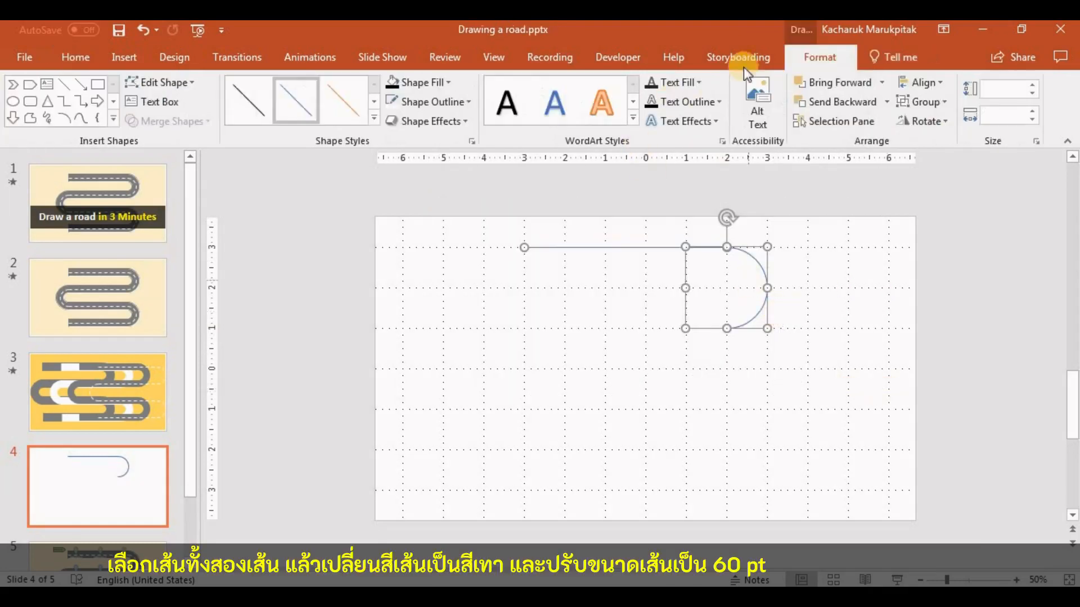
left_click(444, 102)
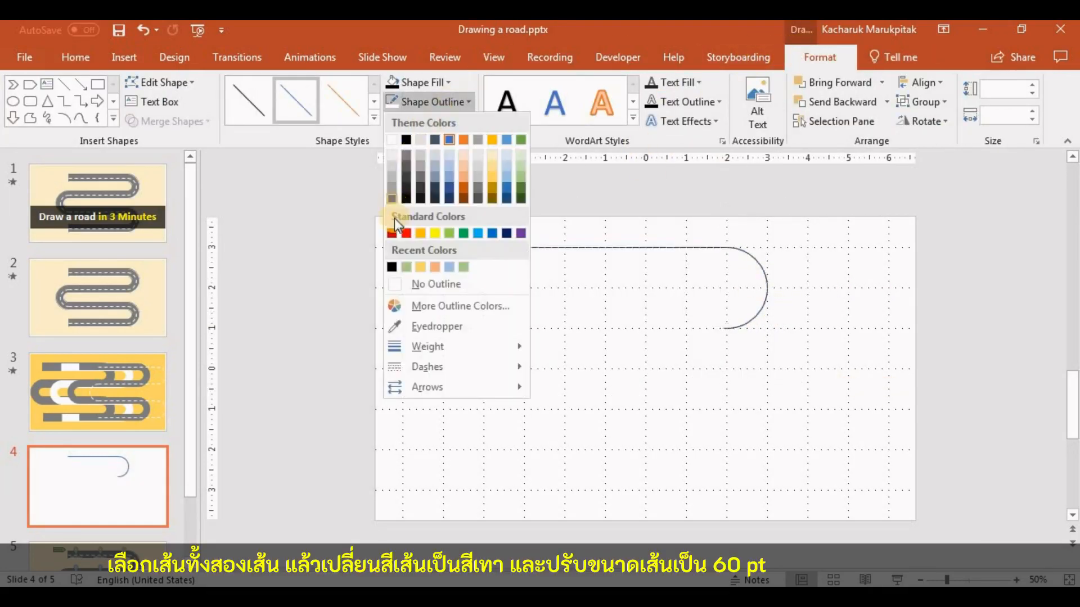
left_click(394, 209)
Set the outline width of the straight line and the arc to 60 pt
left_click(438, 103)
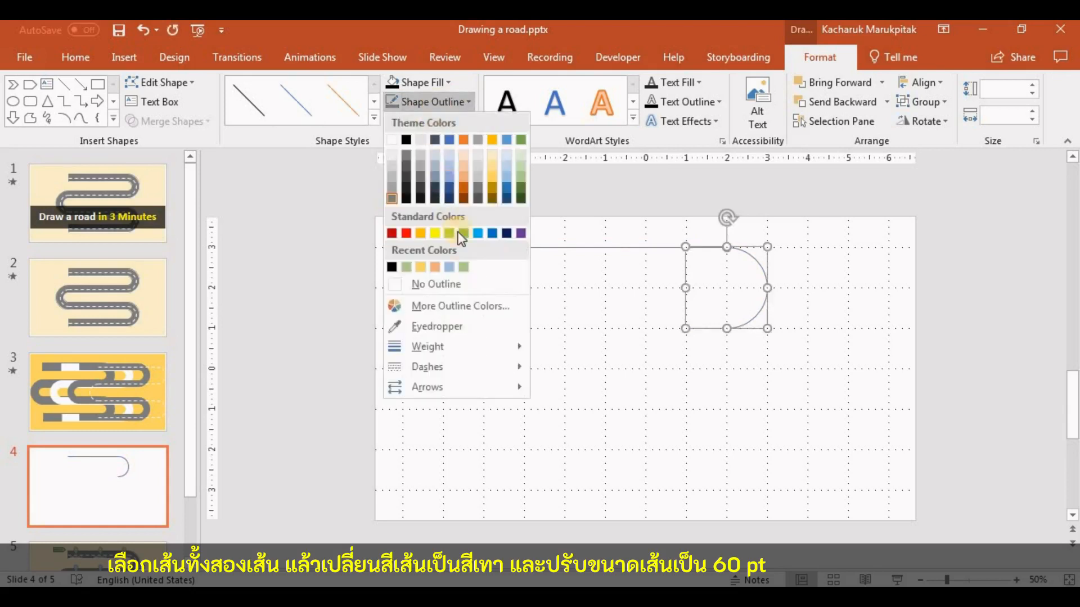
mouse_move(482, 352)
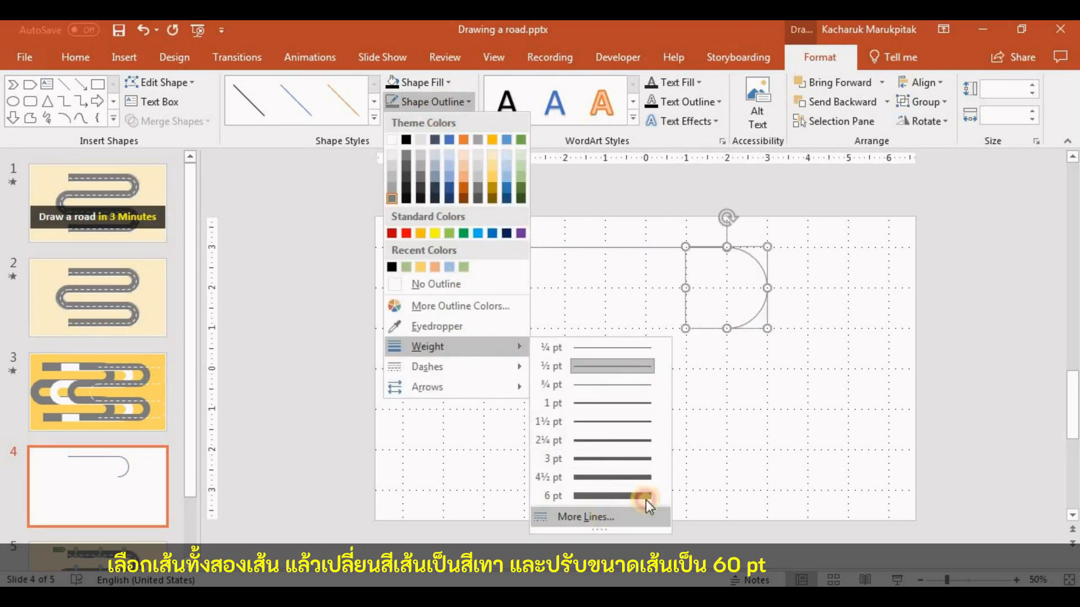
left_click(588, 516)
left_click_drag(1026, 400, 941, 380)
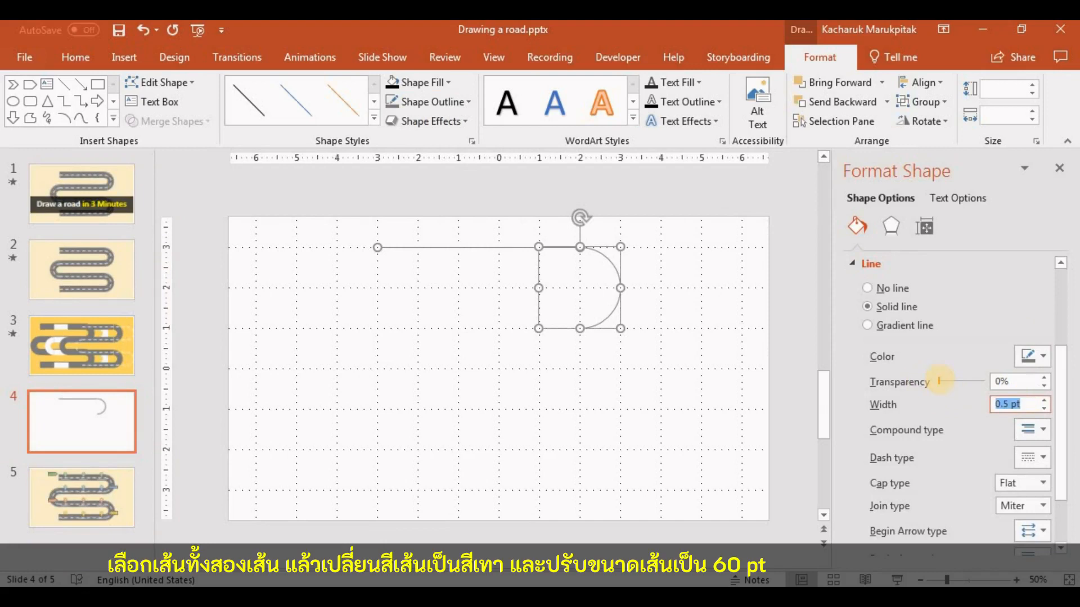
type("60")
key("Return")
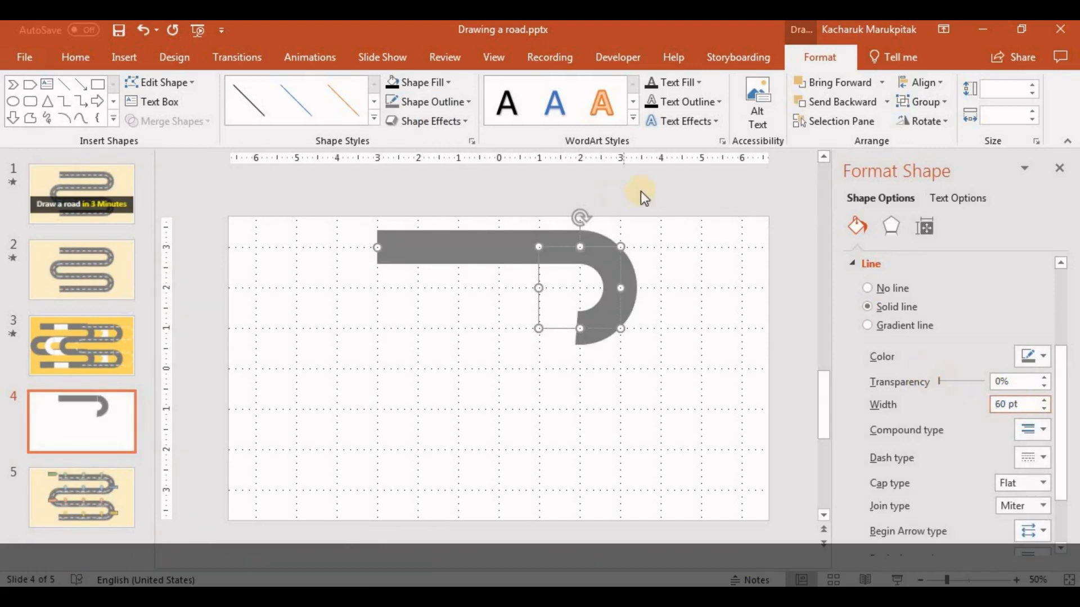
left_click(668, 228)
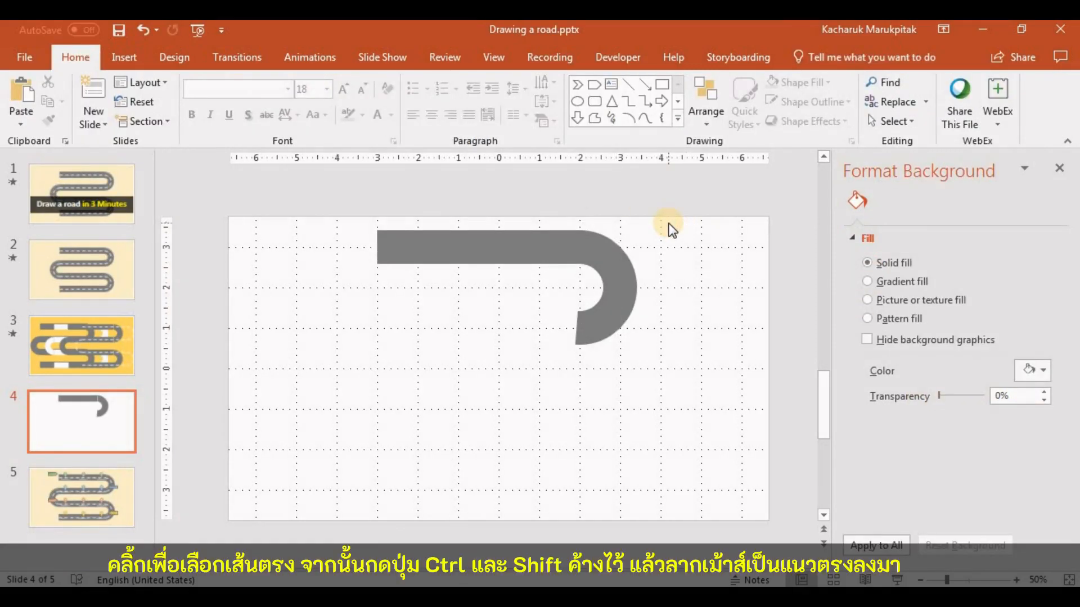
Duplicate the straight road segment directly downward so the copy meets the lower end of the arc
left_click(502, 242)
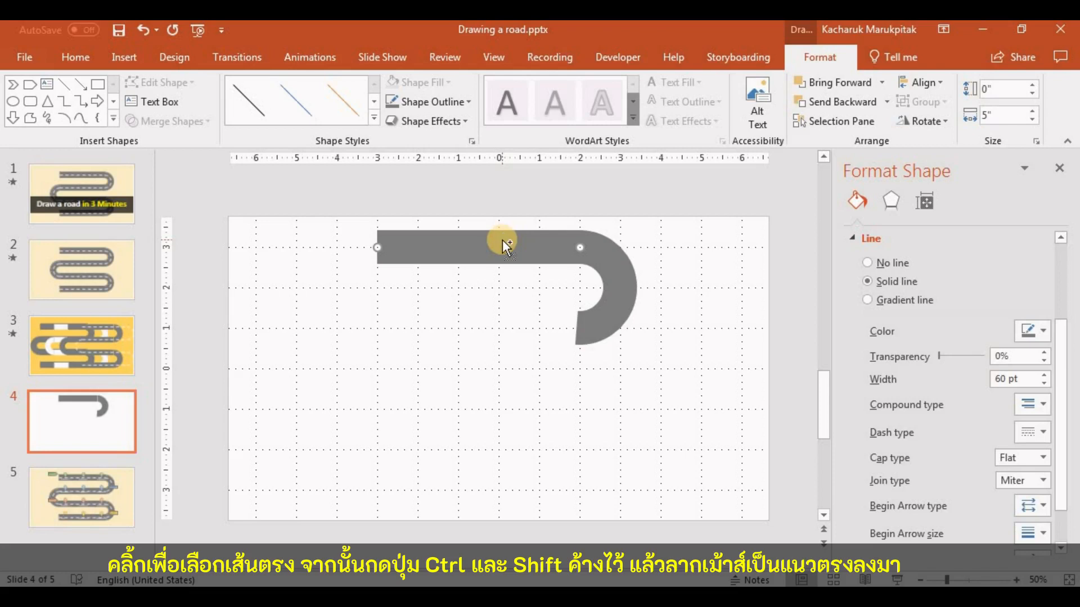
left_click_drag(502, 239, 505, 316)
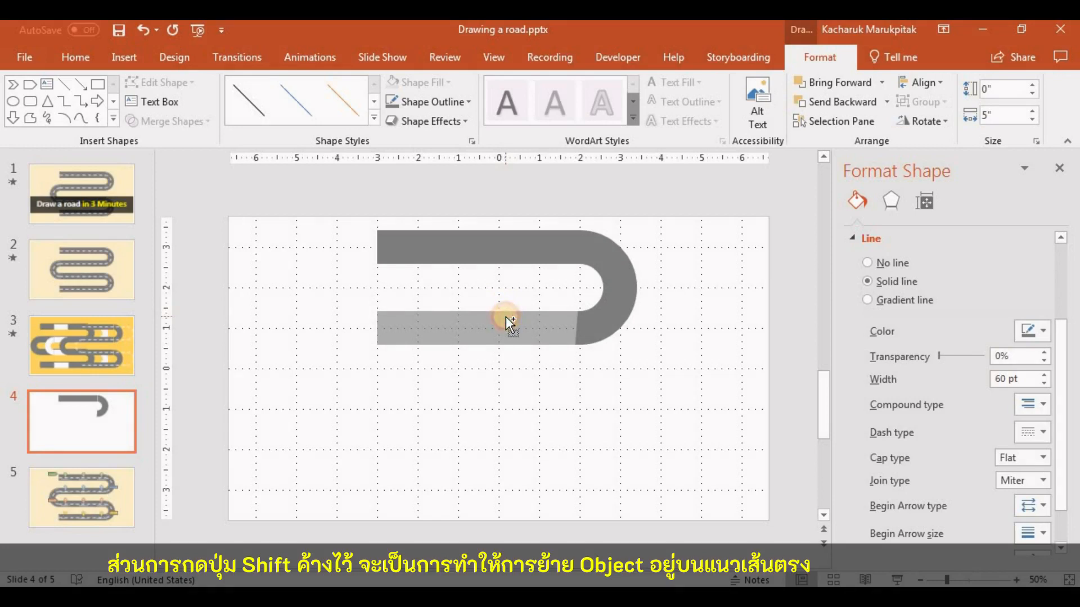
left_click_drag(506, 316, 508, 316)
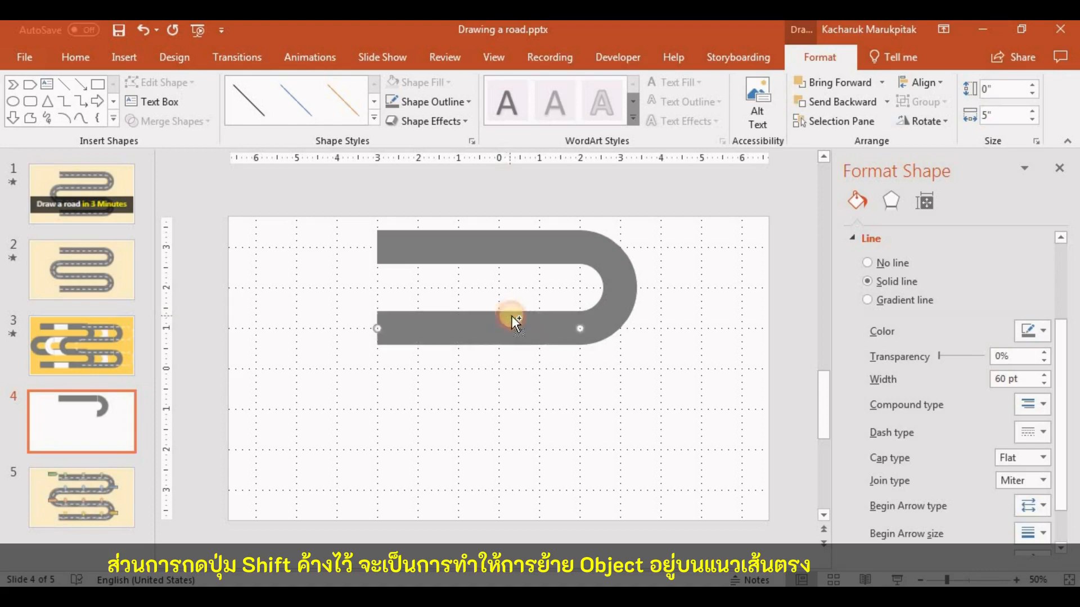
left_click(744, 275)
Turn off snapping objects to the grid and displaying the grid on screen, and apply the grid settings
scroll(611, 204, "up", 2)
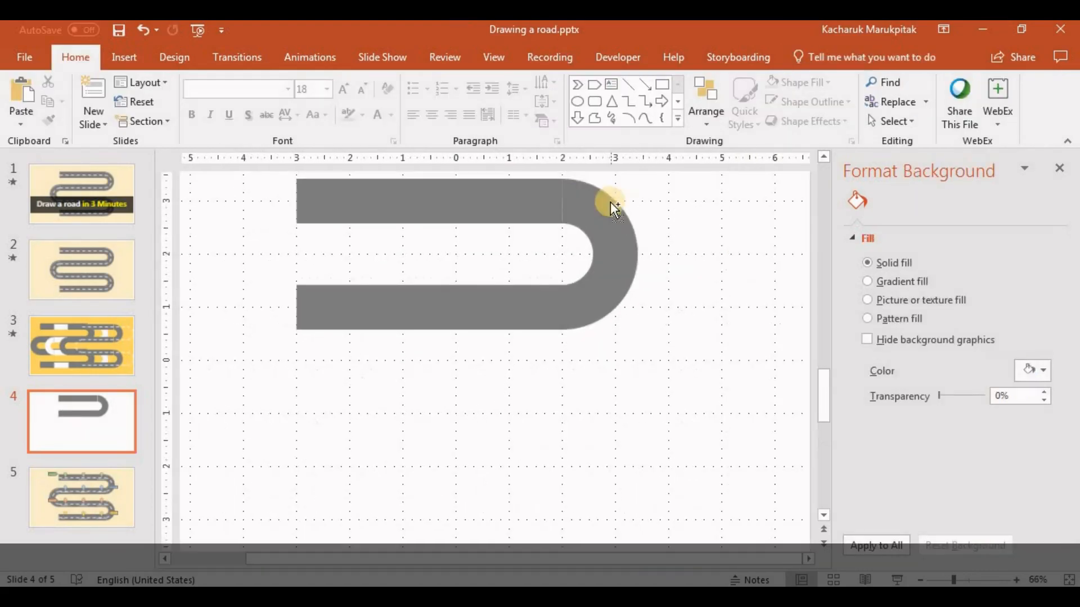
scroll(630, 202, "up", 1)
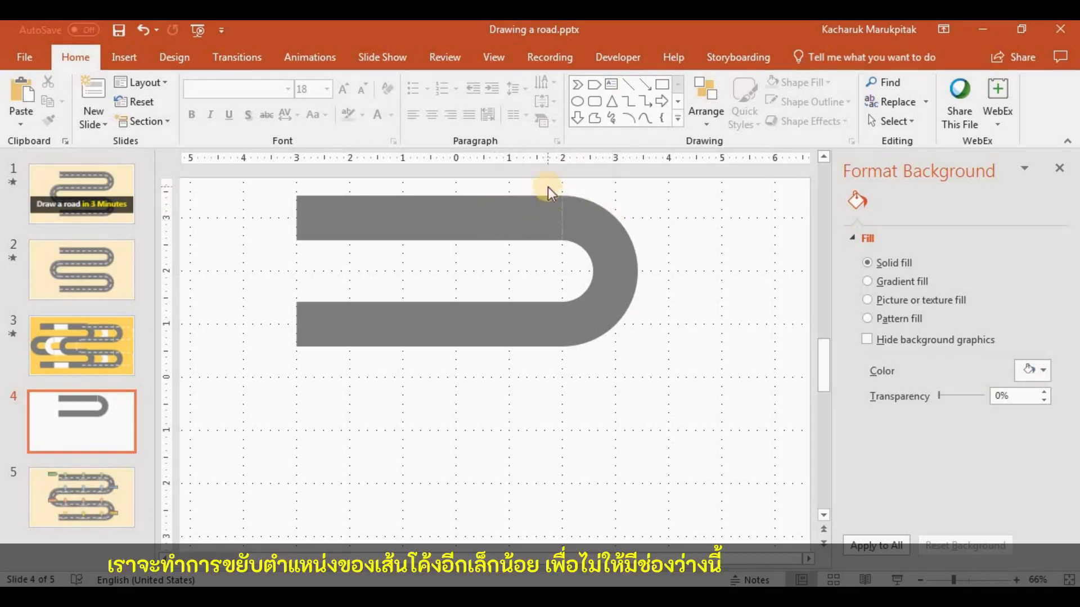
left_click(494, 57)
left_click(415, 141)
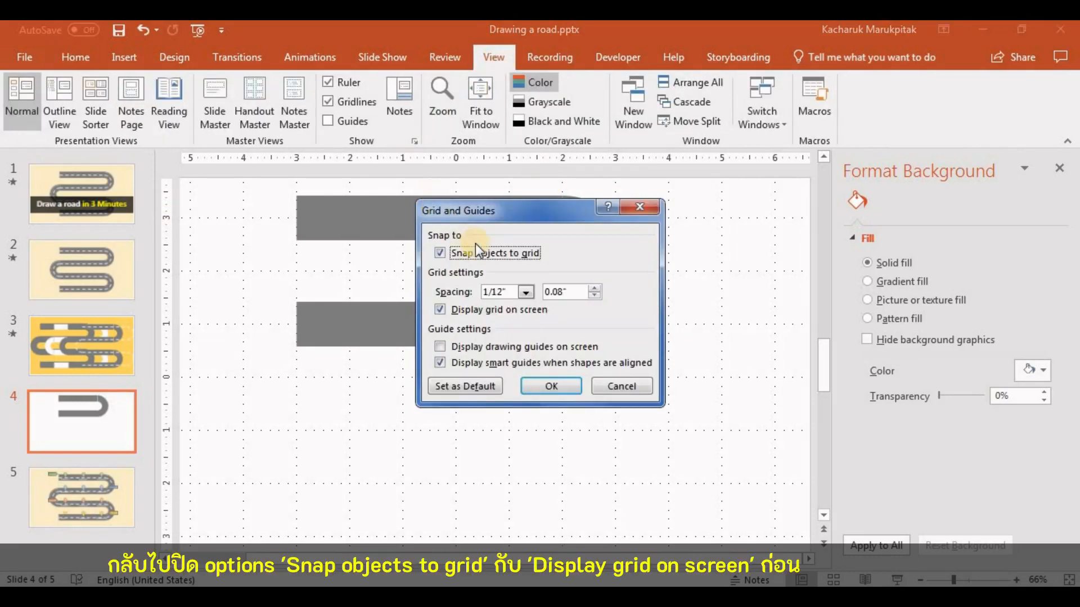
left_click(481, 254)
left_click(493, 312)
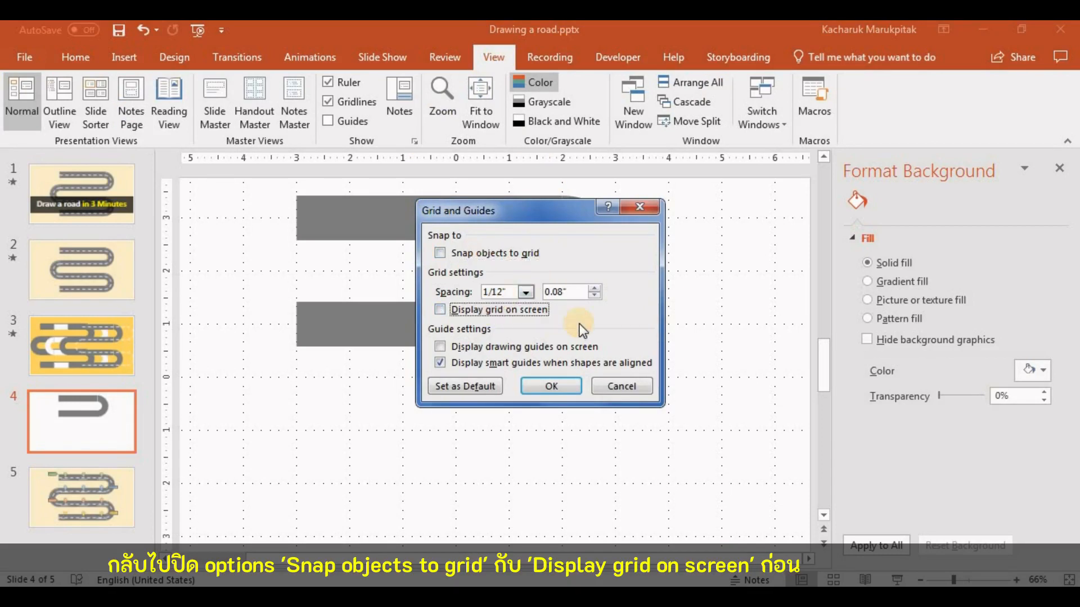
left_click(572, 389)
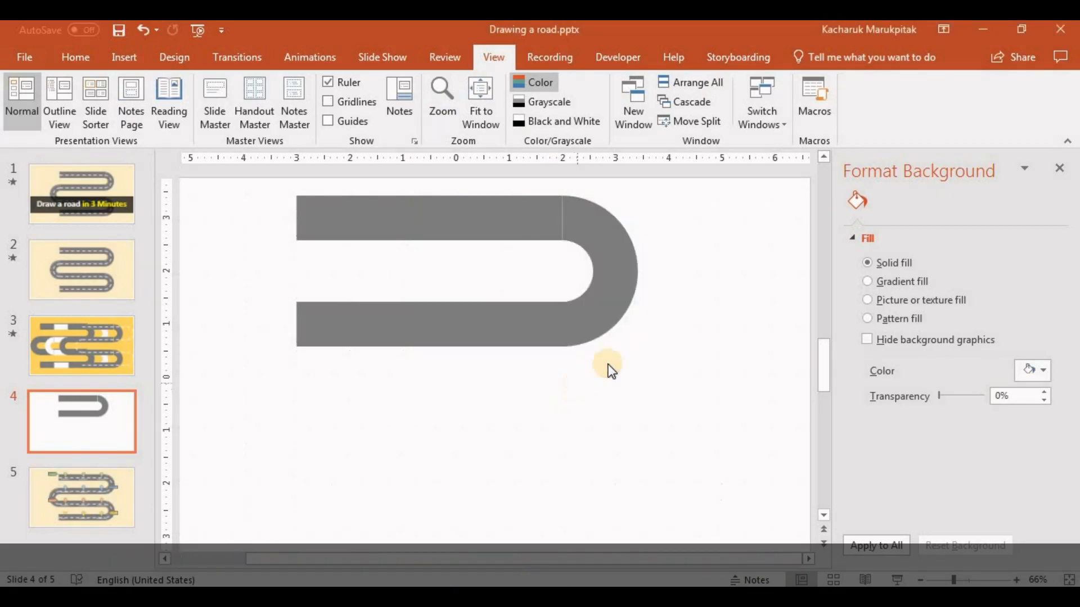
Nudge the arc two small steps to the left to close the gap between it and the straight segments
left_click(607, 249)
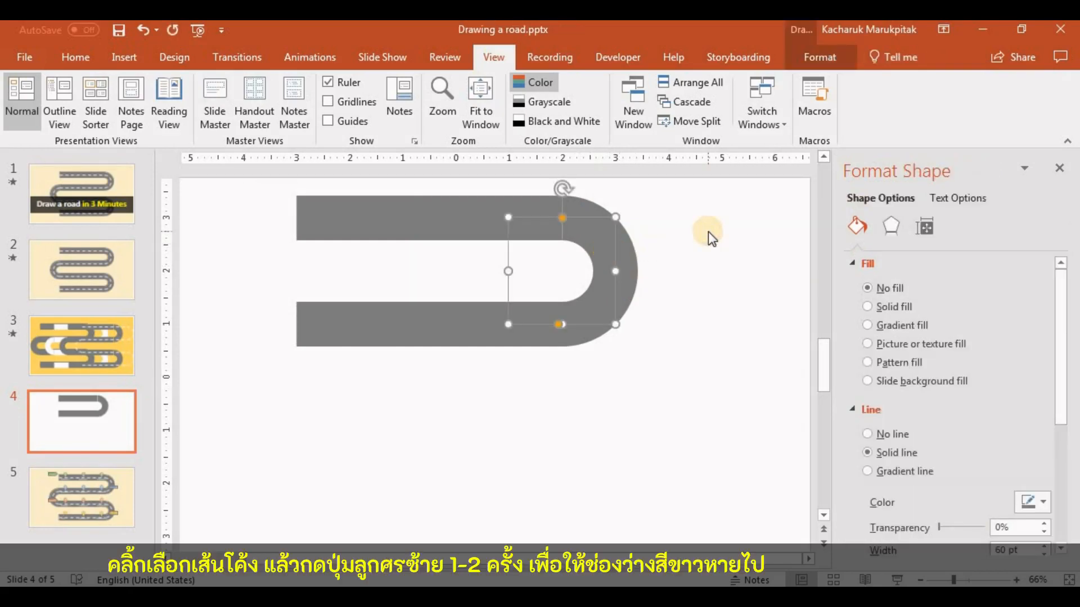
key("Left")
key("Left")
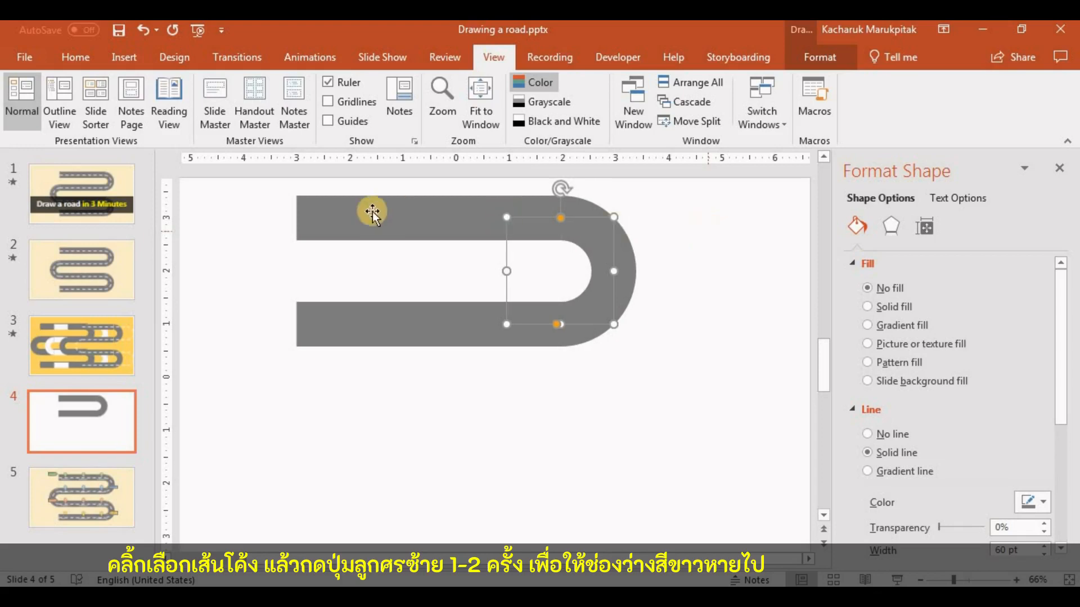
left_click(285, 186)
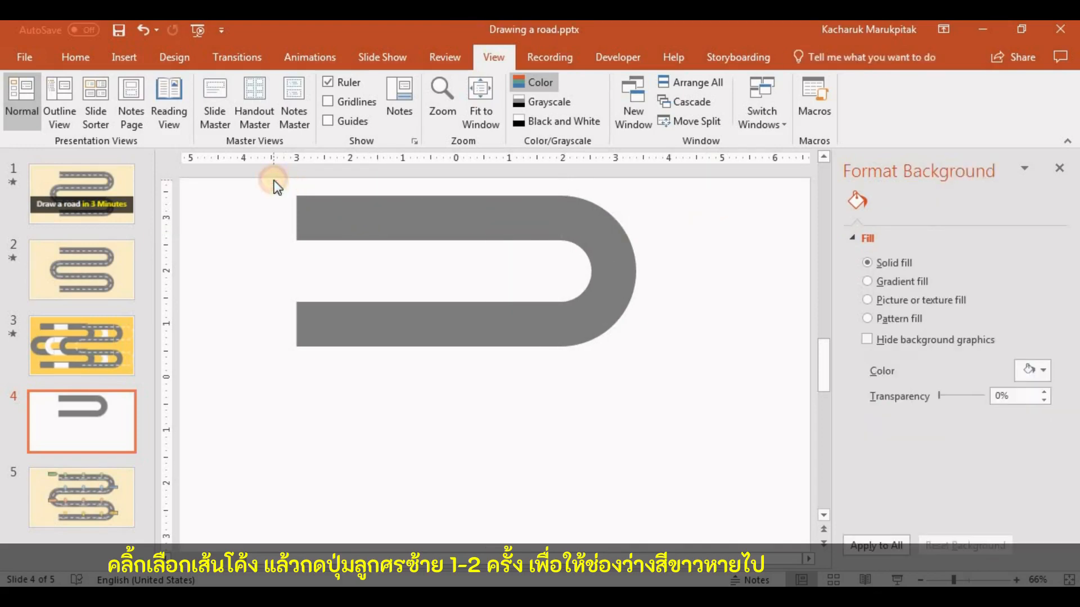
Copy the arc, flip the copy horizontally and attach it to the left end of the lower straight segment
scroll(689, 308, "down", 1)
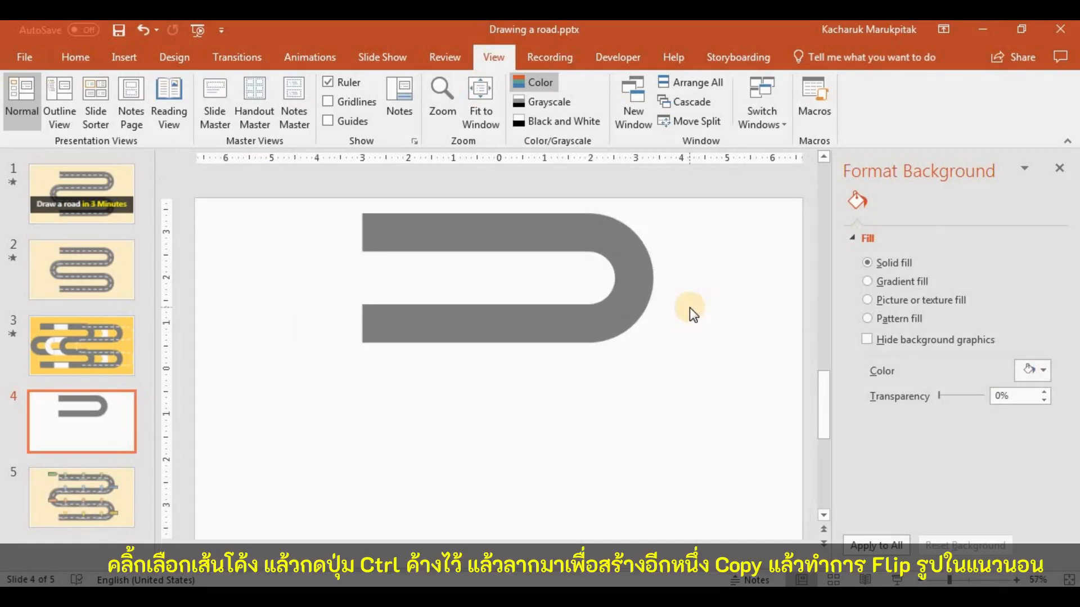
left_click(630, 253)
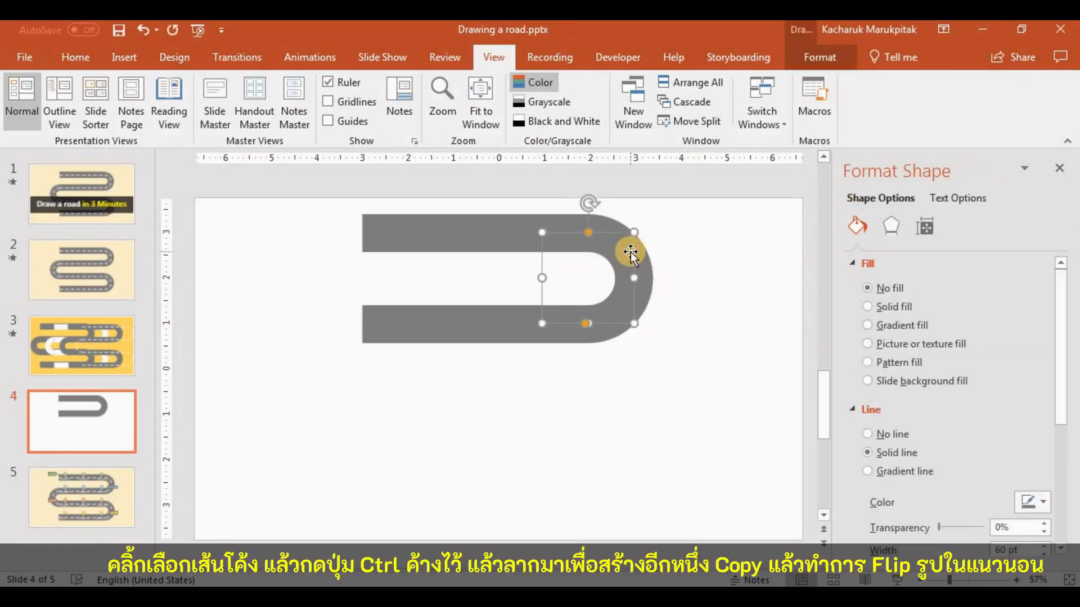
left_click_drag(634, 257, 334, 342)
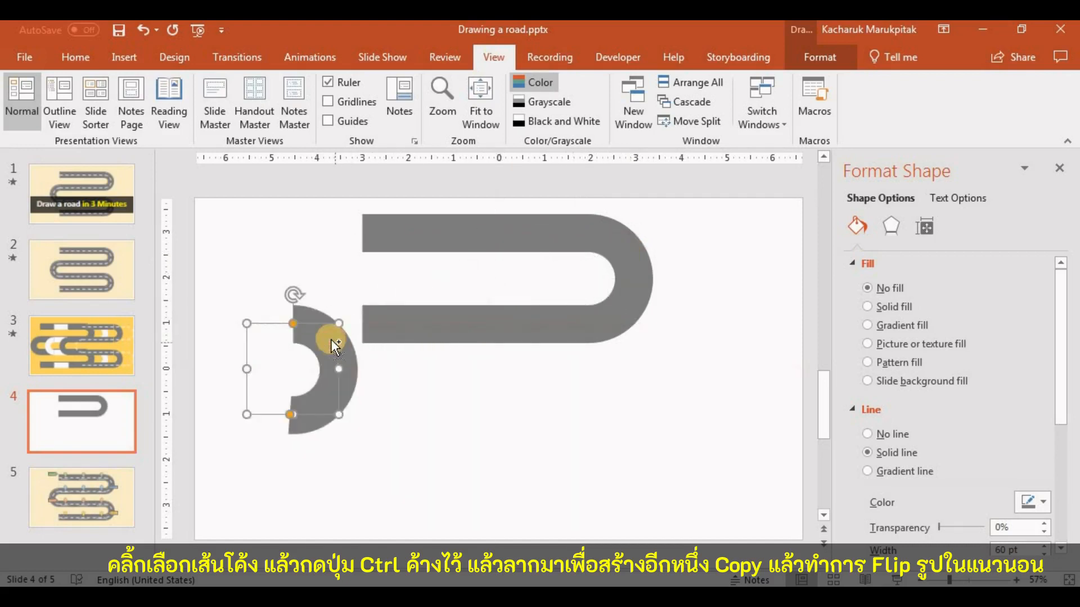
left_click(824, 58)
left_click(943, 123)
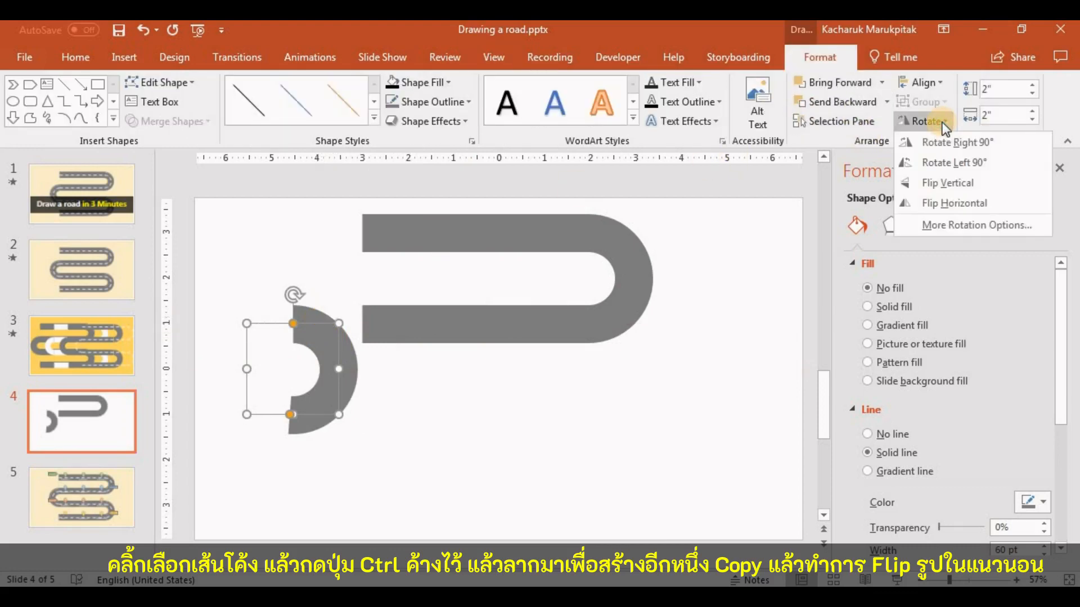
left_click(977, 201)
left_click(286, 351)
left_click_drag(274, 338, 368, 354)
Duplicate the upper U-shaped section, both straight segments and right arc, straight down to join the left arc's lower end
left_click(647, 203)
left_click_drag(675, 187, 349, 368)
left_click_drag(443, 231, 444, 414)
left_click(713, 319)
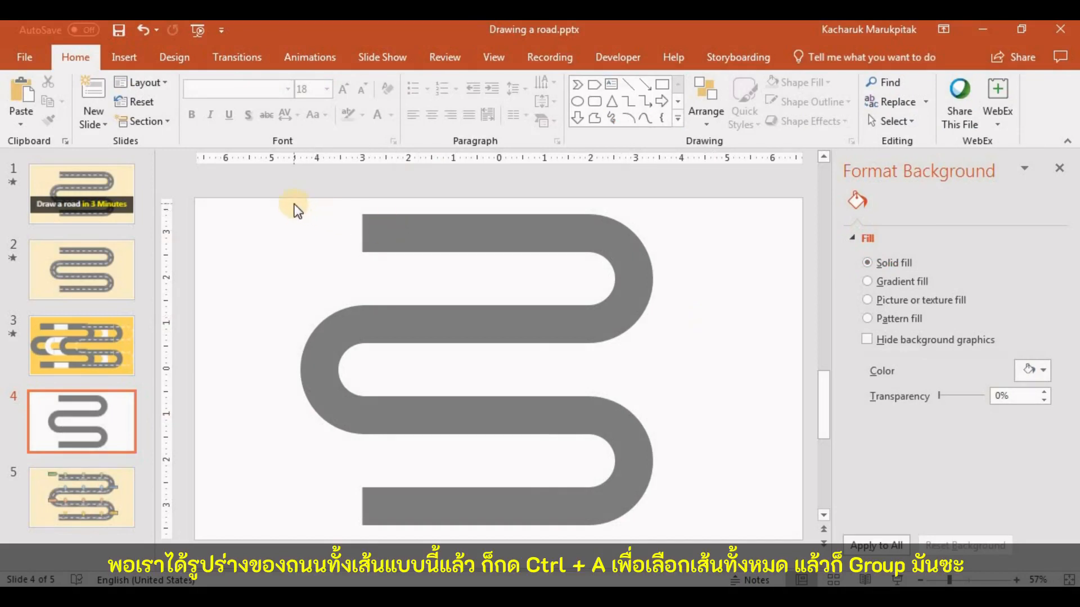
Select all the road segments on the slide and group them into one object
key("ctrl+a")
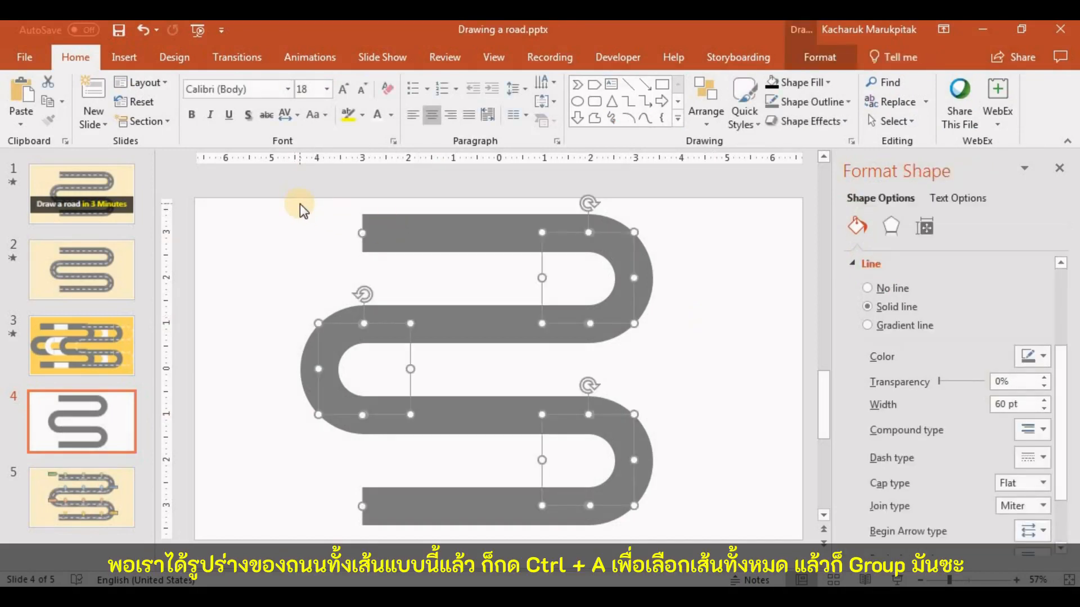
right_click(568, 234)
mouse_move(683, 329)
left_click(745, 333)
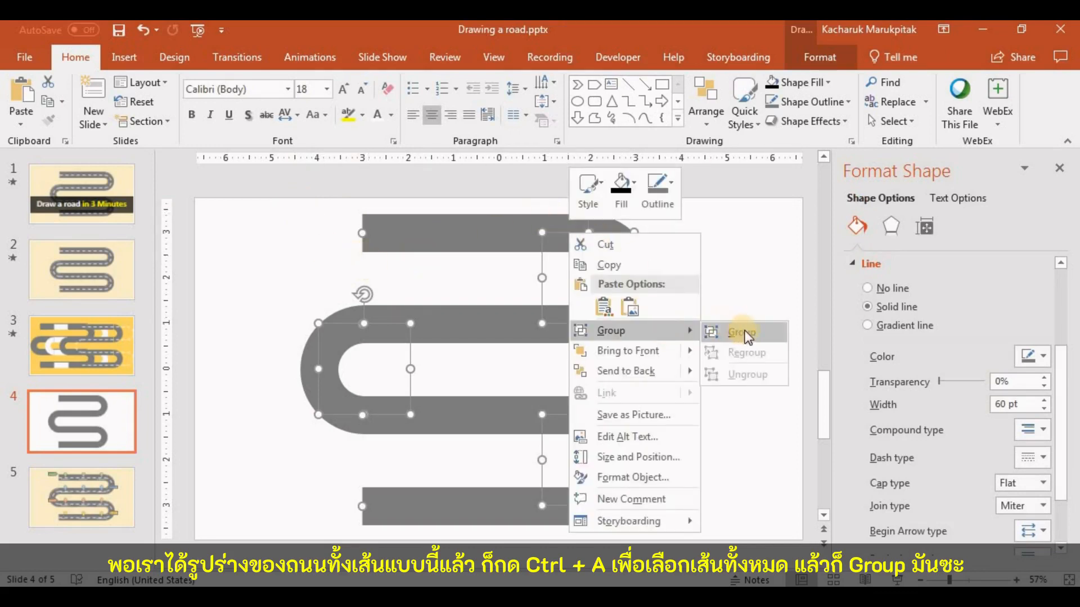
left_click(740, 304)
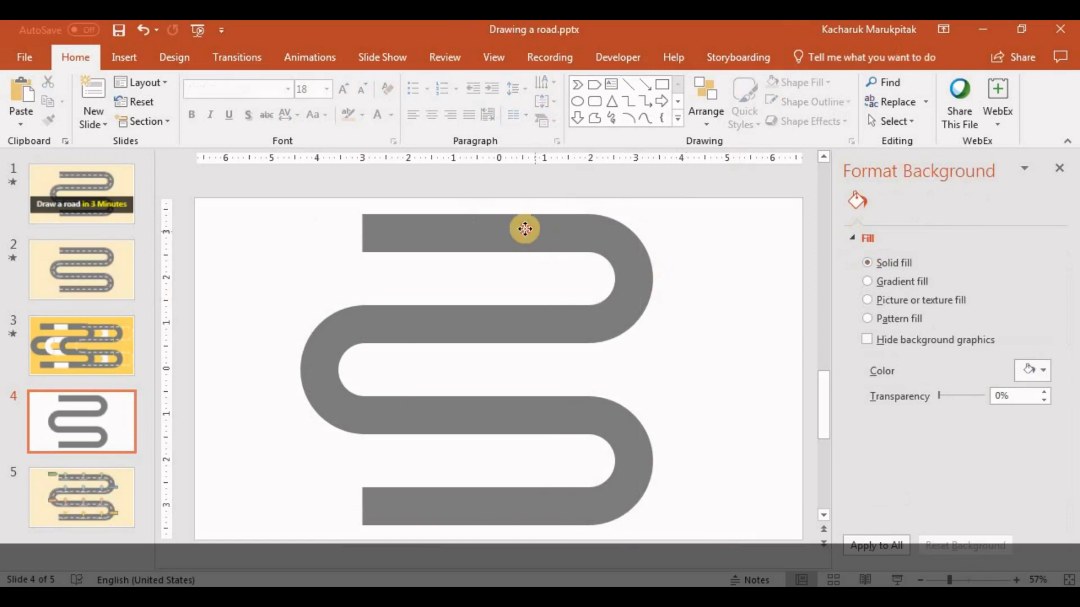
Move the grouped road horizontally to the left side of the slide
left_click(524, 230)
left_click_drag(425, 228, 435, 229)
left_click(359, 204)
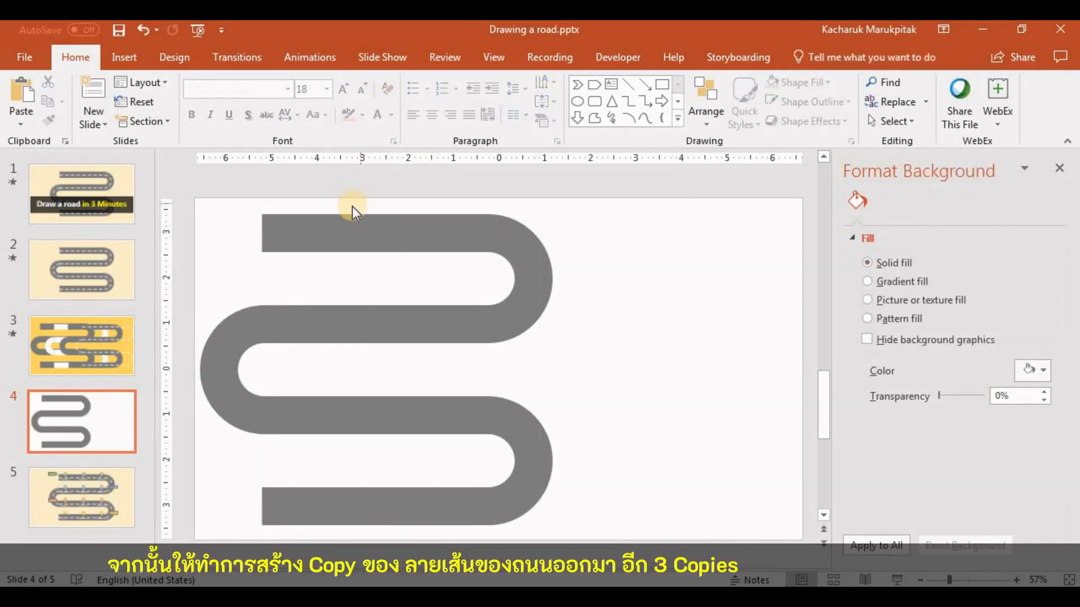
Duplicate the grouped road three times and spread the four overlapping roads across the slide so each can be selected
left_click(347, 224)
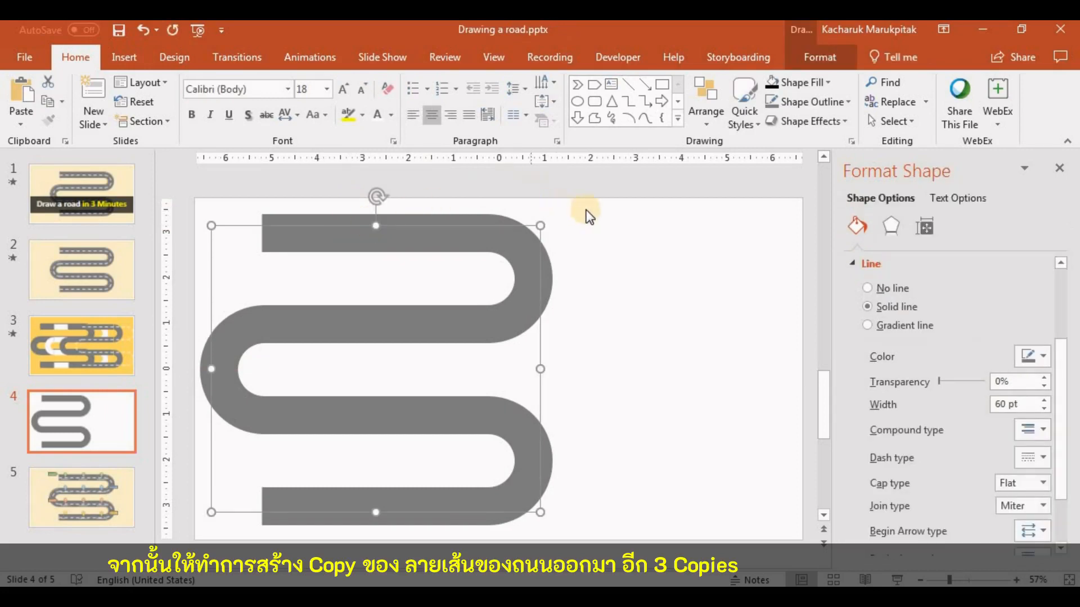
key("ctrl+d")
key("ctrl+d")
key("ctrl+d")
left_click(569, 270)
left_click_drag(494, 258, 717, 282)
left_click_drag(388, 242, 497, 242)
left_click_drag(355, 243, 267, 205)
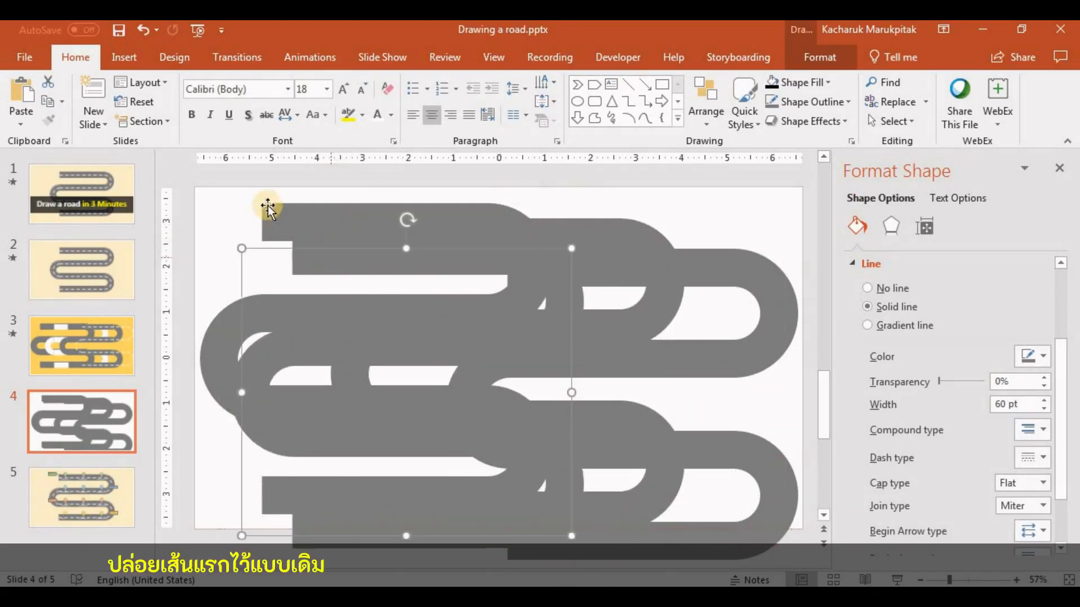
Give the second road a white outline and set its line width to 55 pt
left_click(308, 257)
left_click(809, 56)
left_click(403, 101)
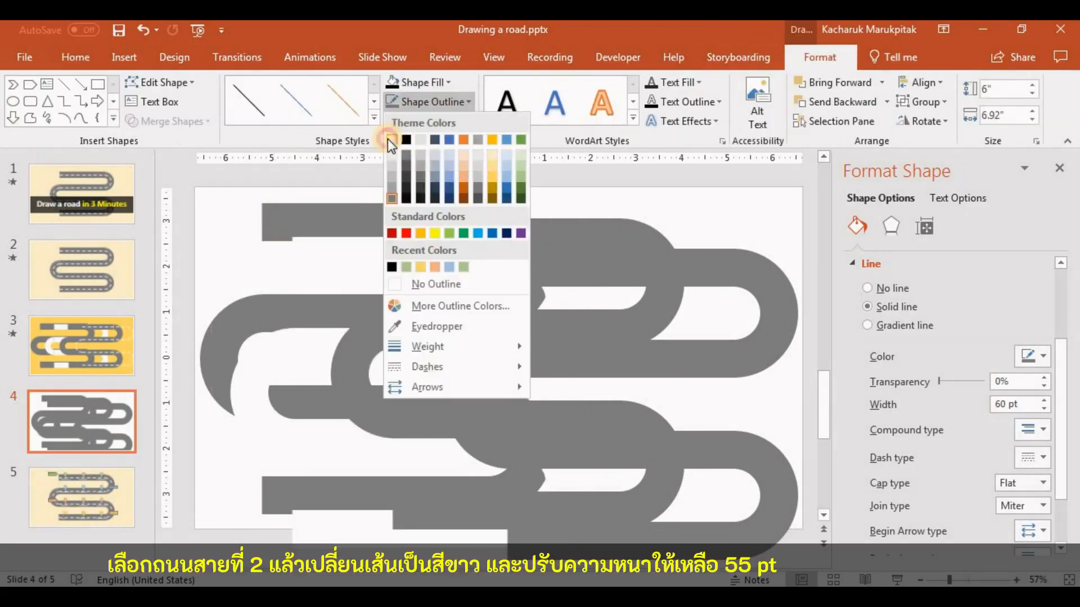
left_click(387, 140)
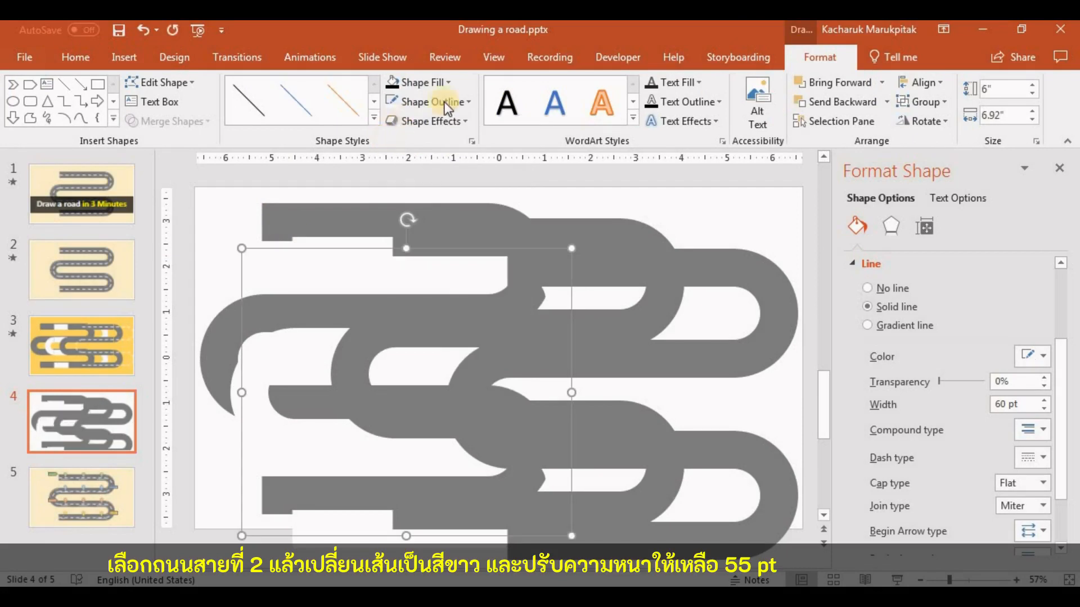
left_click(1004, 402)
type("55")
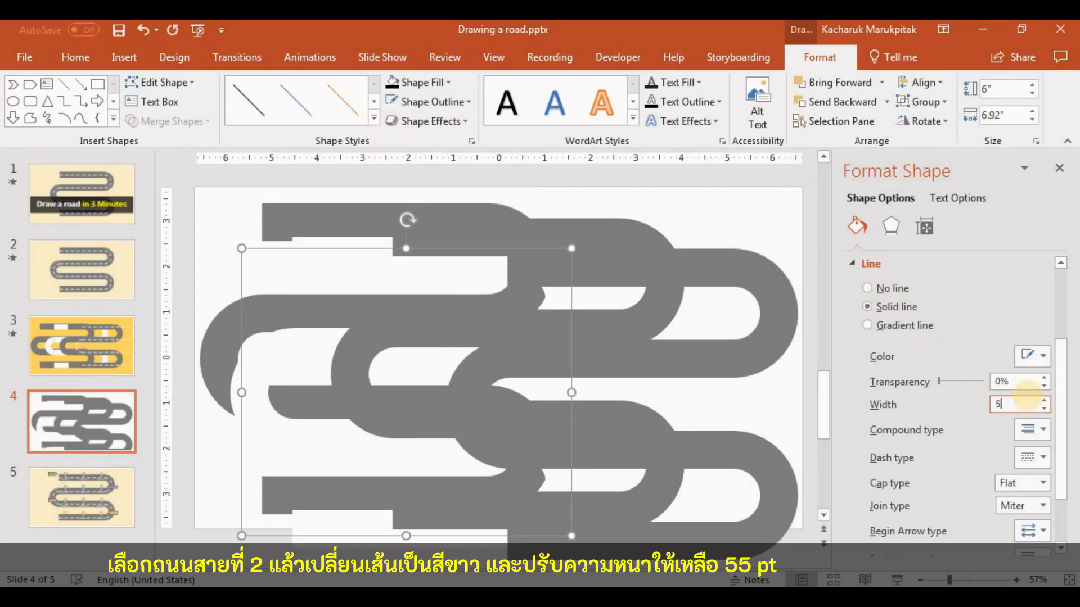
key("Return")
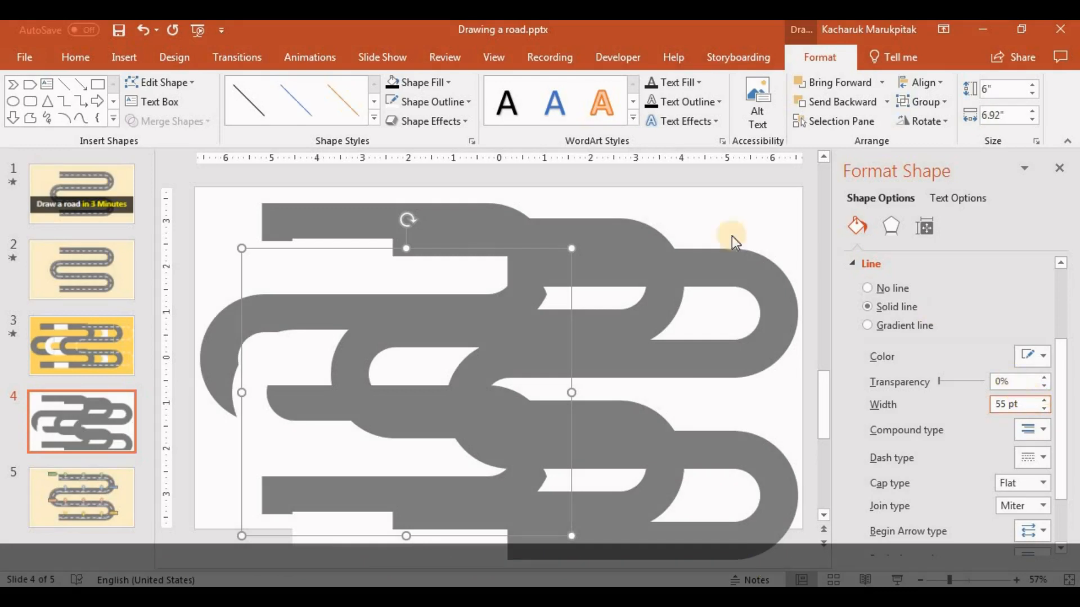
Set the line width of the third road to 50 pt, keeping it grey
left_click(455, 233)
left_click_drag(1024, 404, 954, 397)
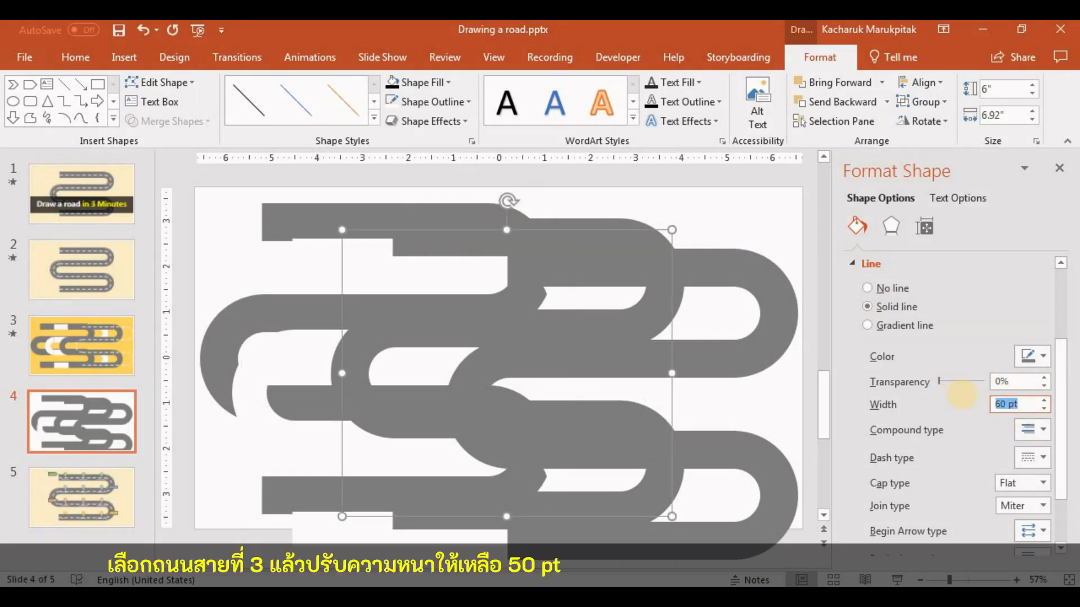
type("50")
key("Return")
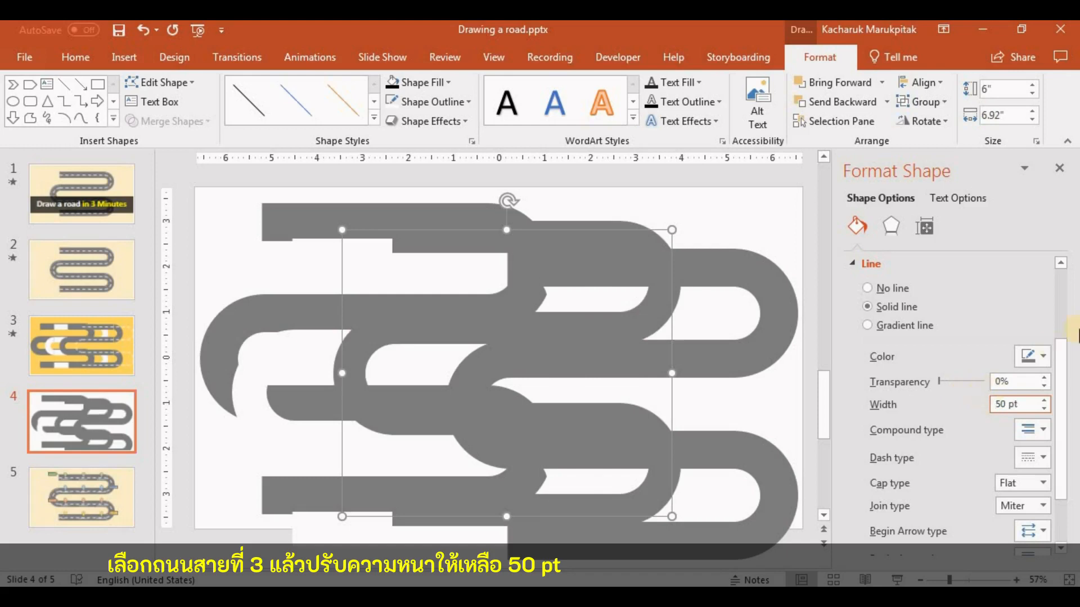
Format the fourth, rightmost road as a white line 3 pt wide with the Dash dash type
left_click(721, 276)
left_click(1034, 355)
left_click(946, 394)
left_click(1001, 403)
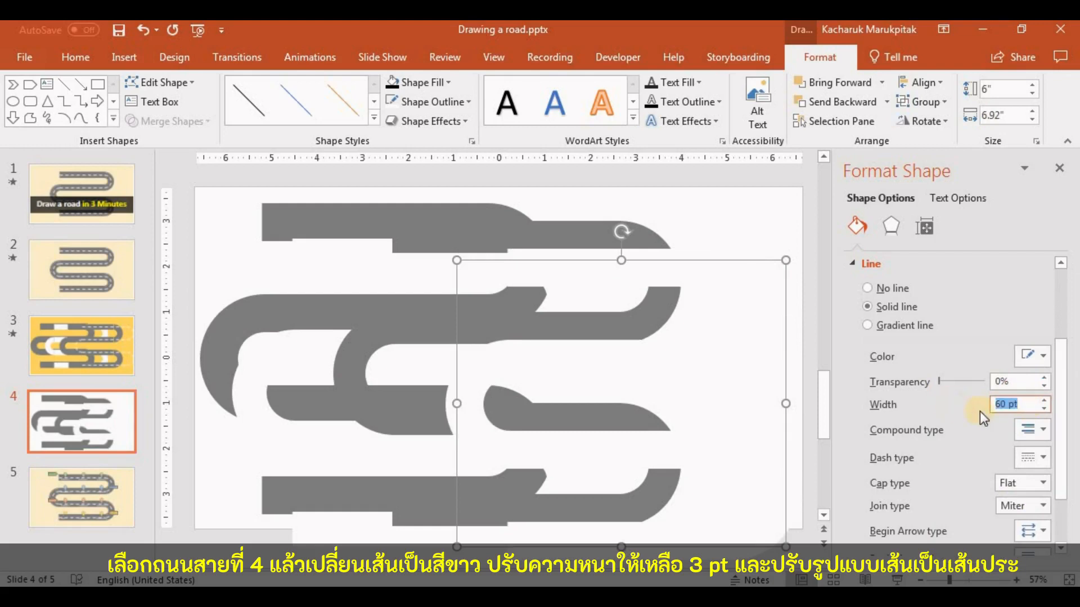
type("3")
key("Return")
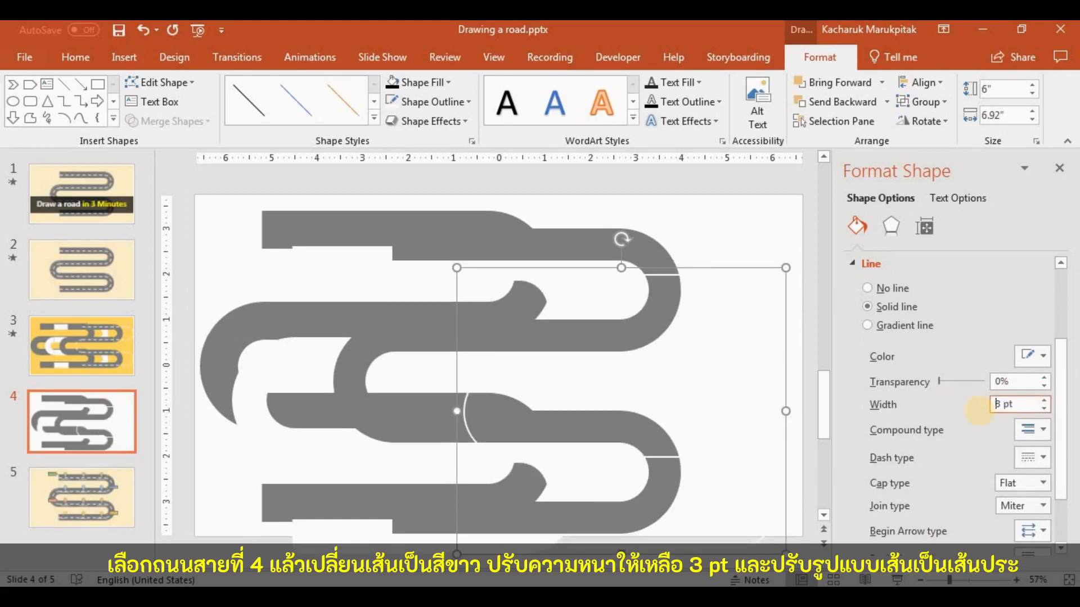
left_click(1041, 457)
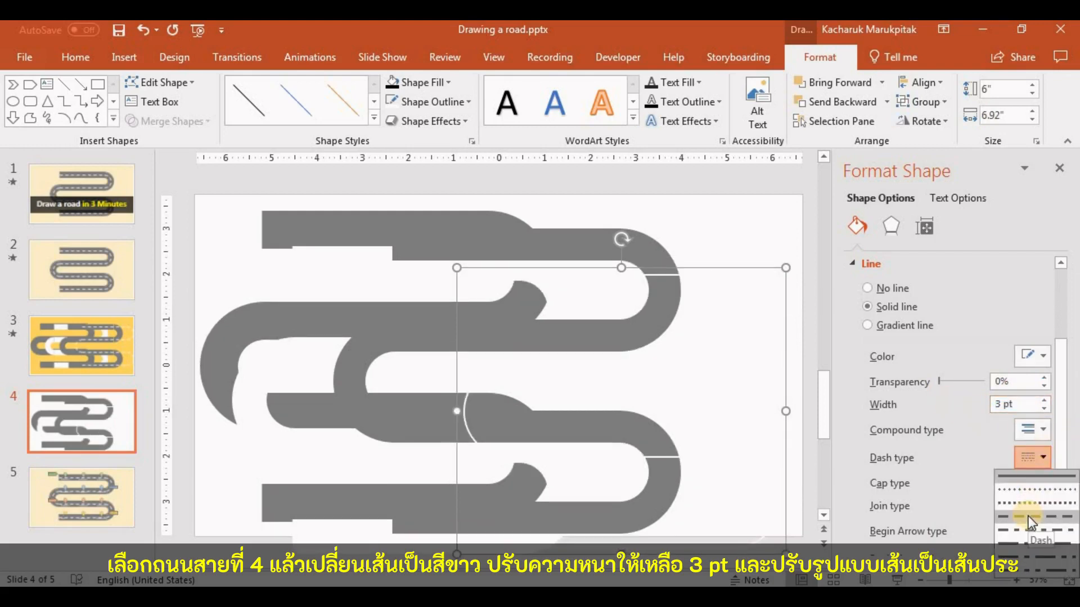
left_click(1028, 516)
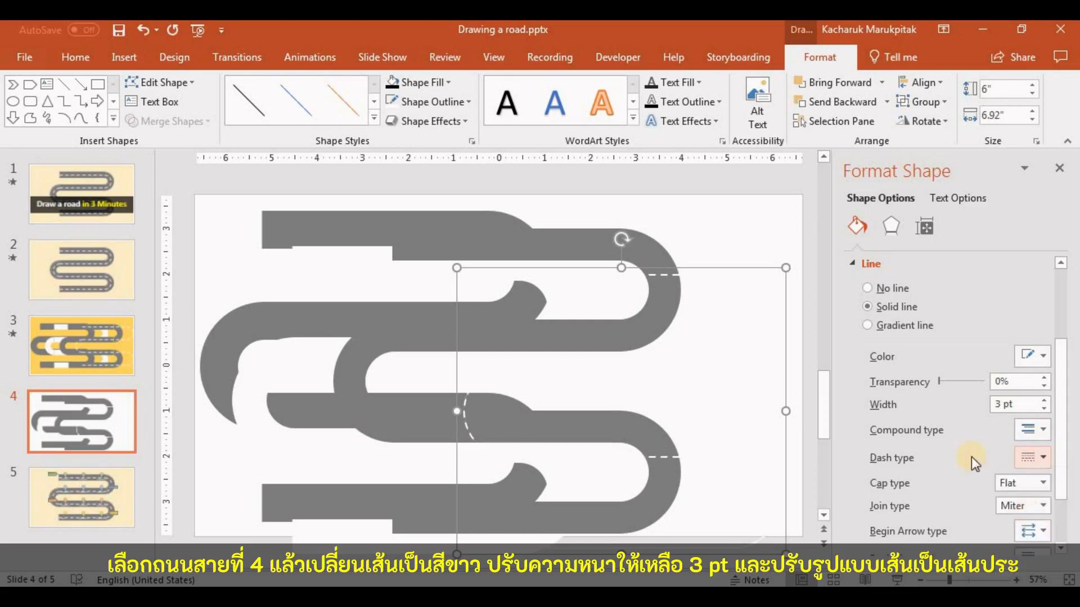
left_click(727, 232)
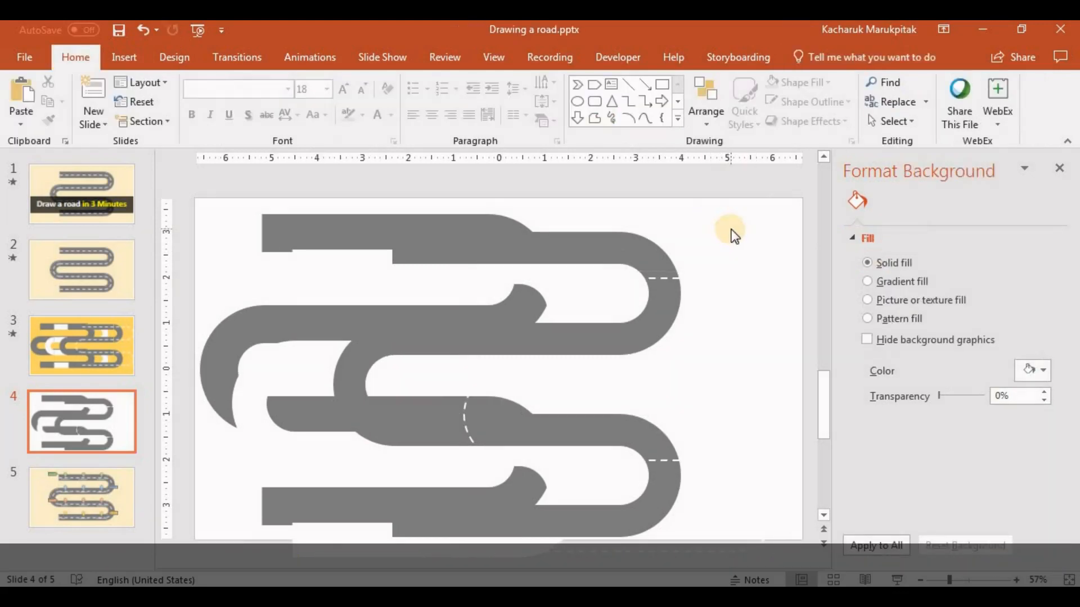
Select all four roads and stack them on the slide's centre using Align to Slide, Align Center and Align Middle
scroll(731, 233, "down", 1)
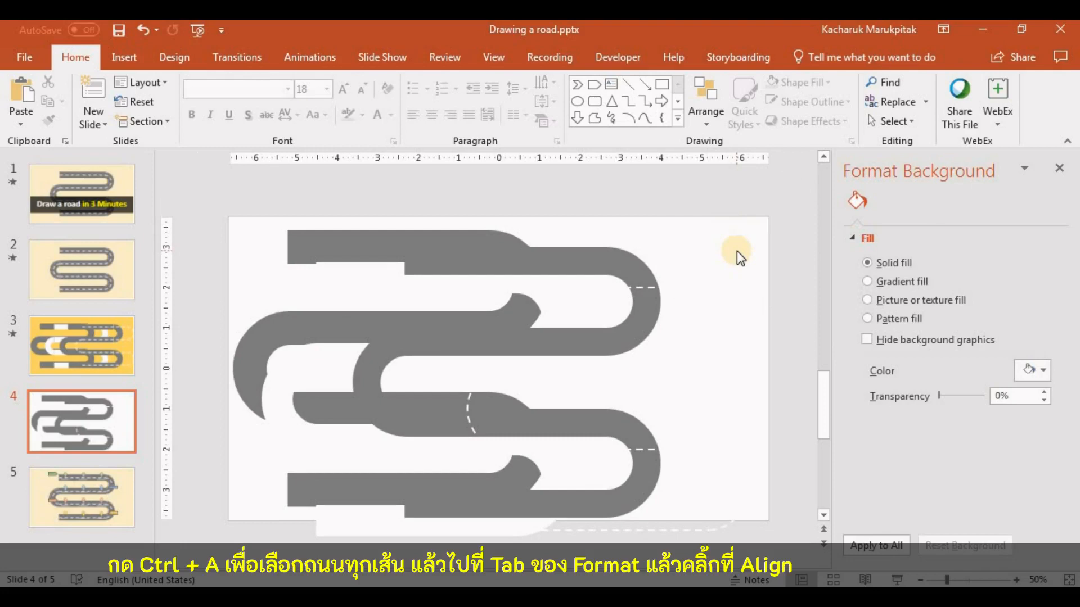
key("ctrl+a")
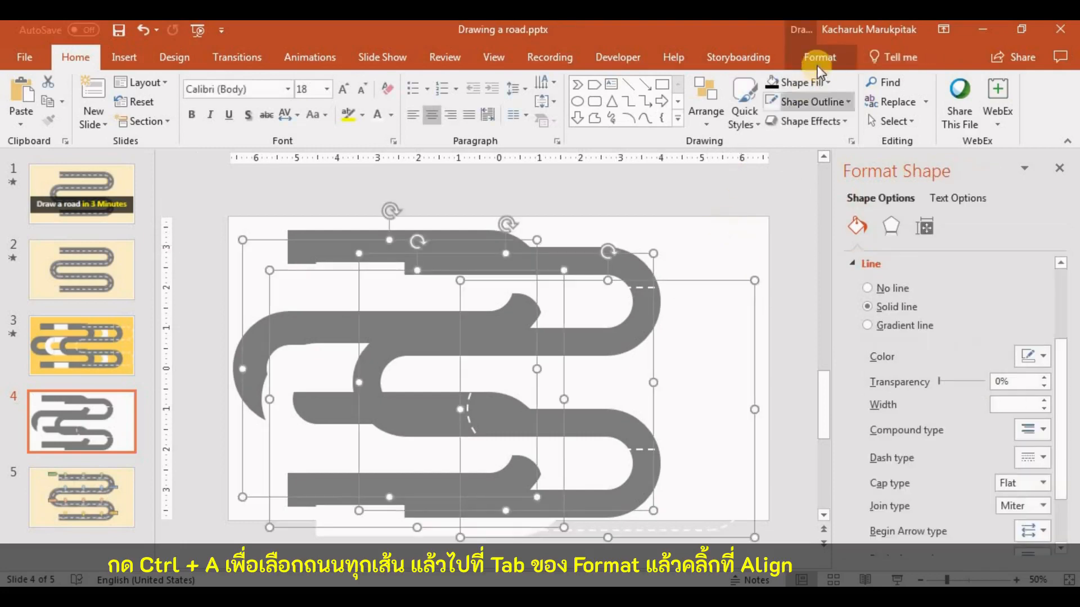
left_click(827, 56)
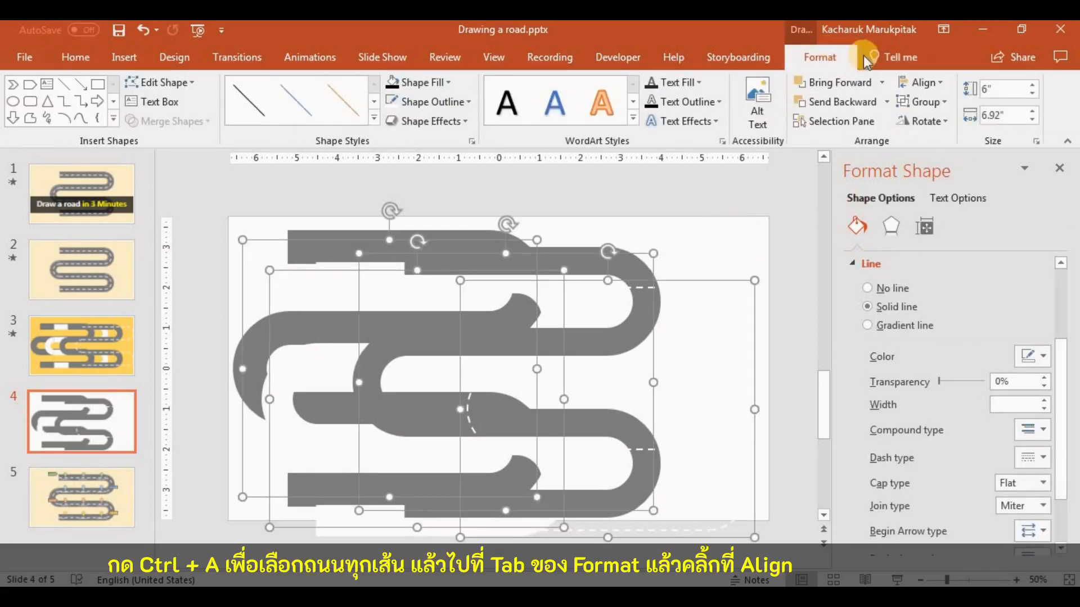
left_click(941, 86)
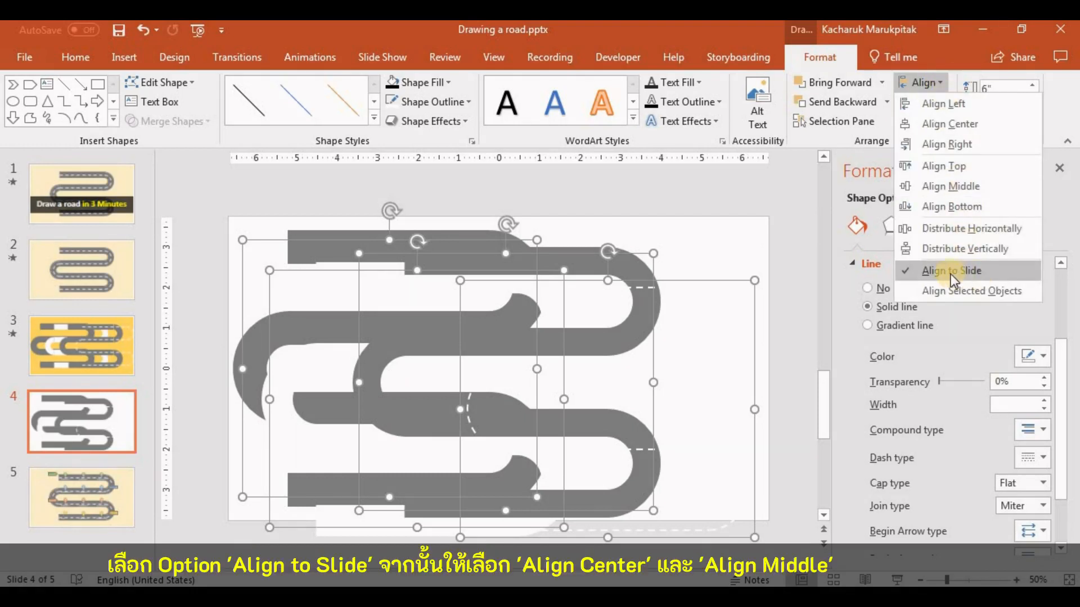
left_click(977, 273)
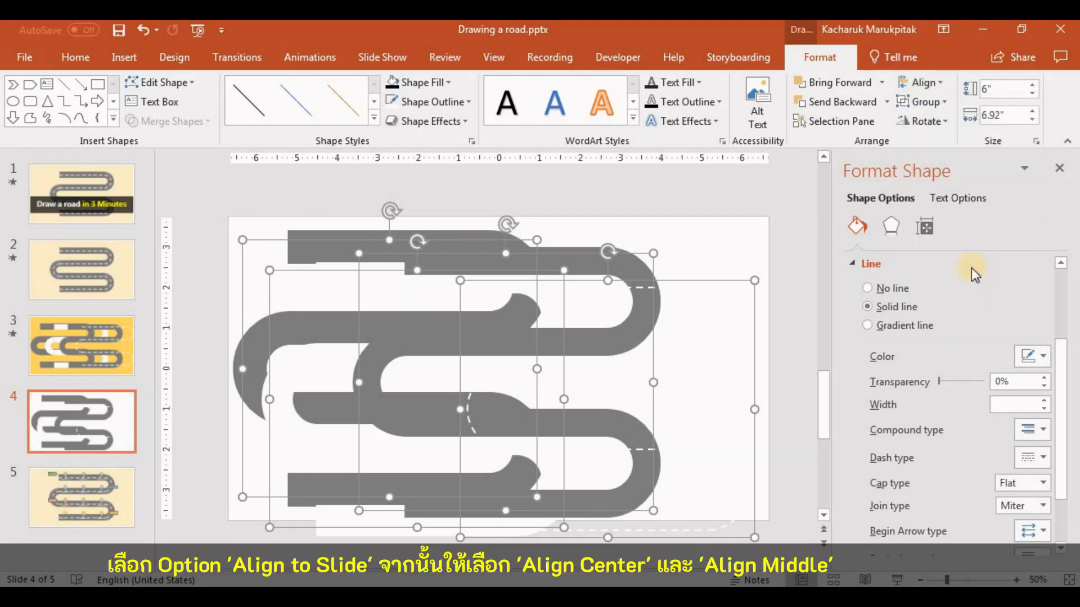
left_click(943, 82)
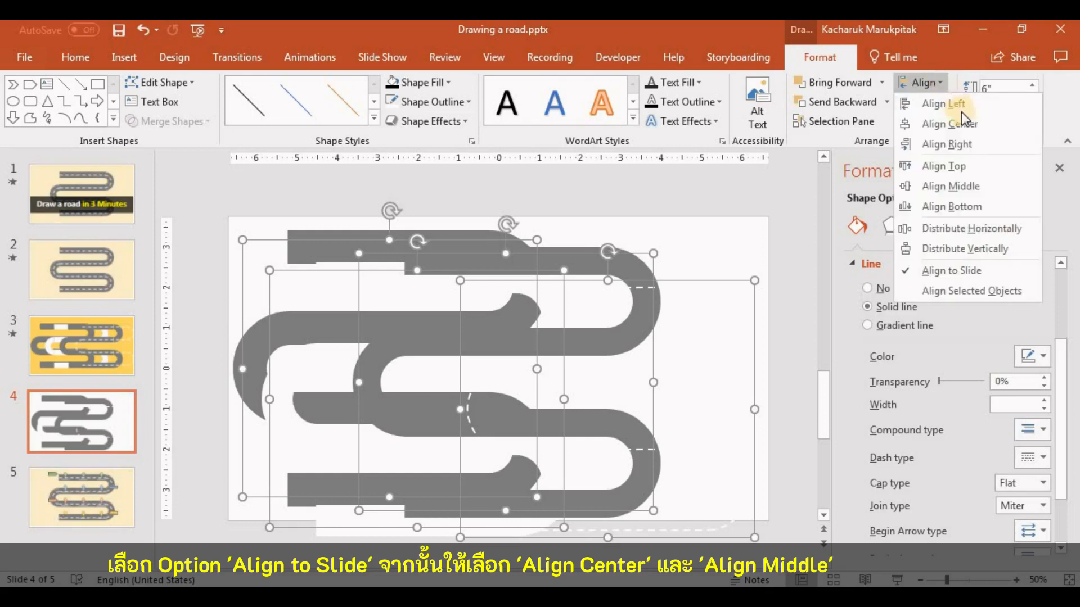
left_click(963, 122)
left_click(941, 83)
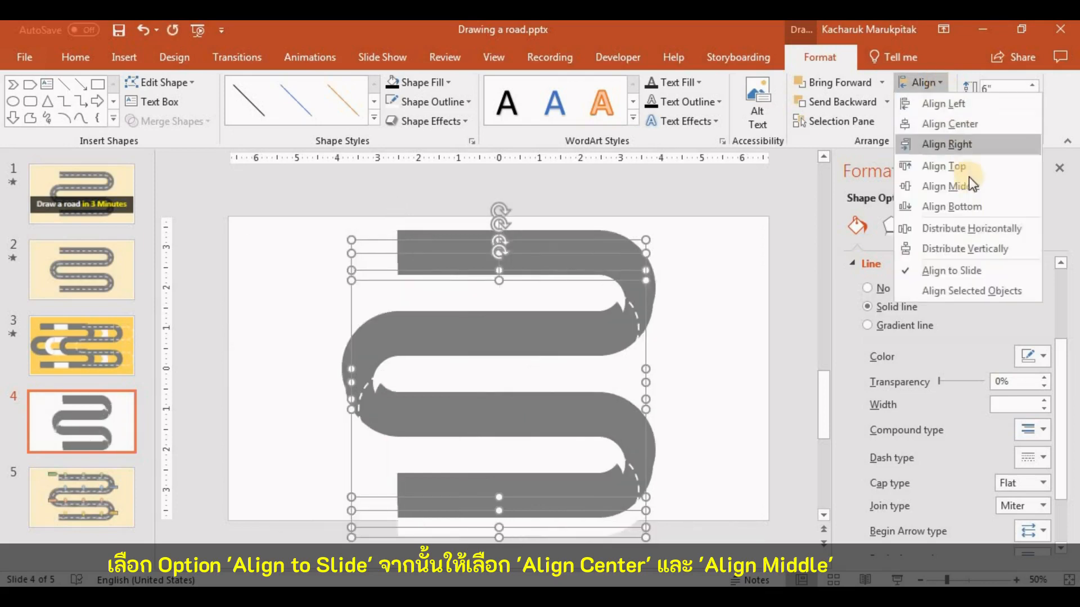
left_click(956, 186)
left_click(769, 219)
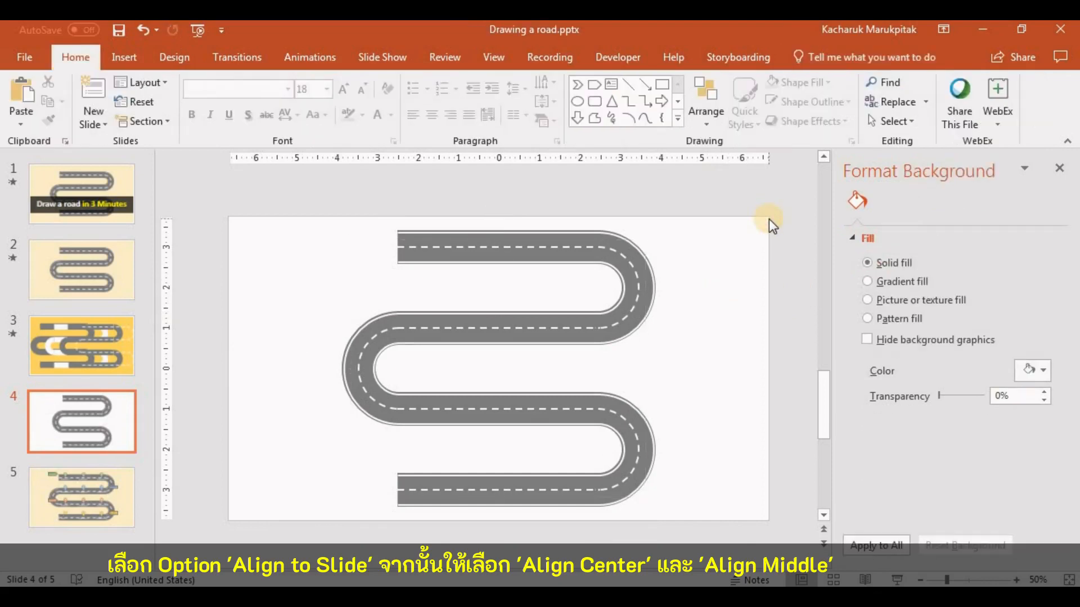